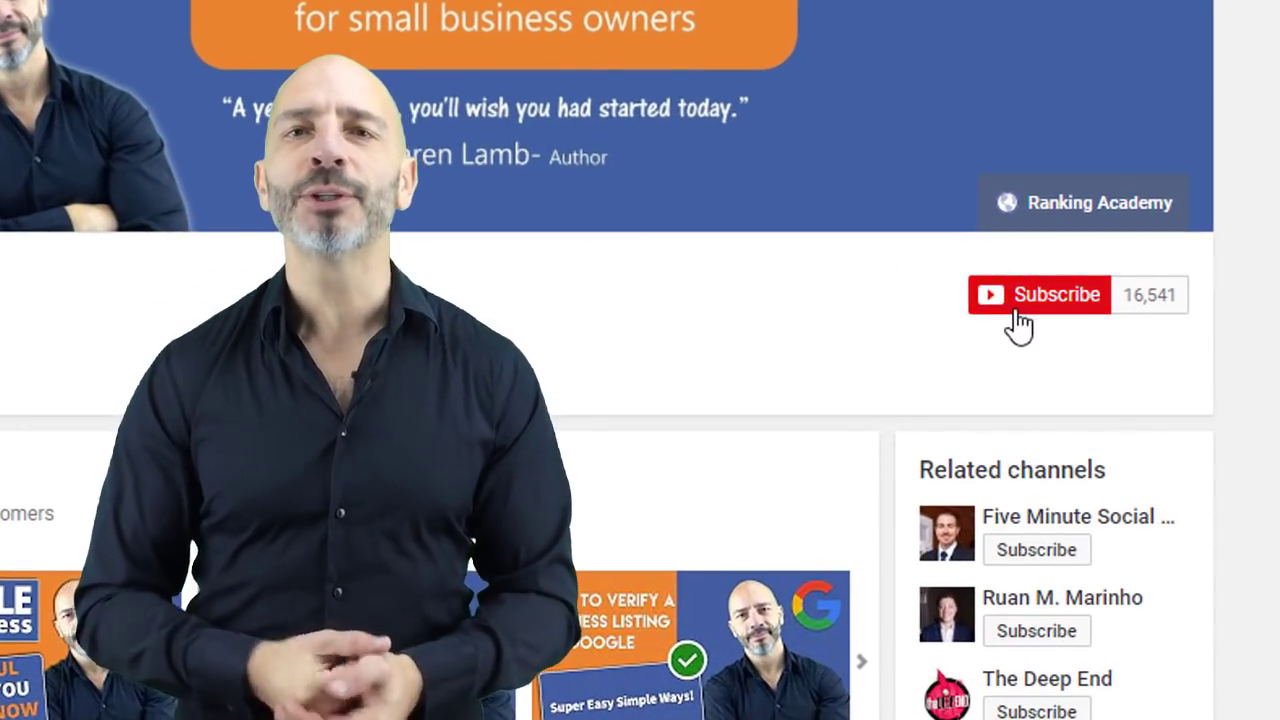
- Subscribe to the Ranking Academy channel on YouTube
{"action": "left_click", "coordinate": [1018, 318]}
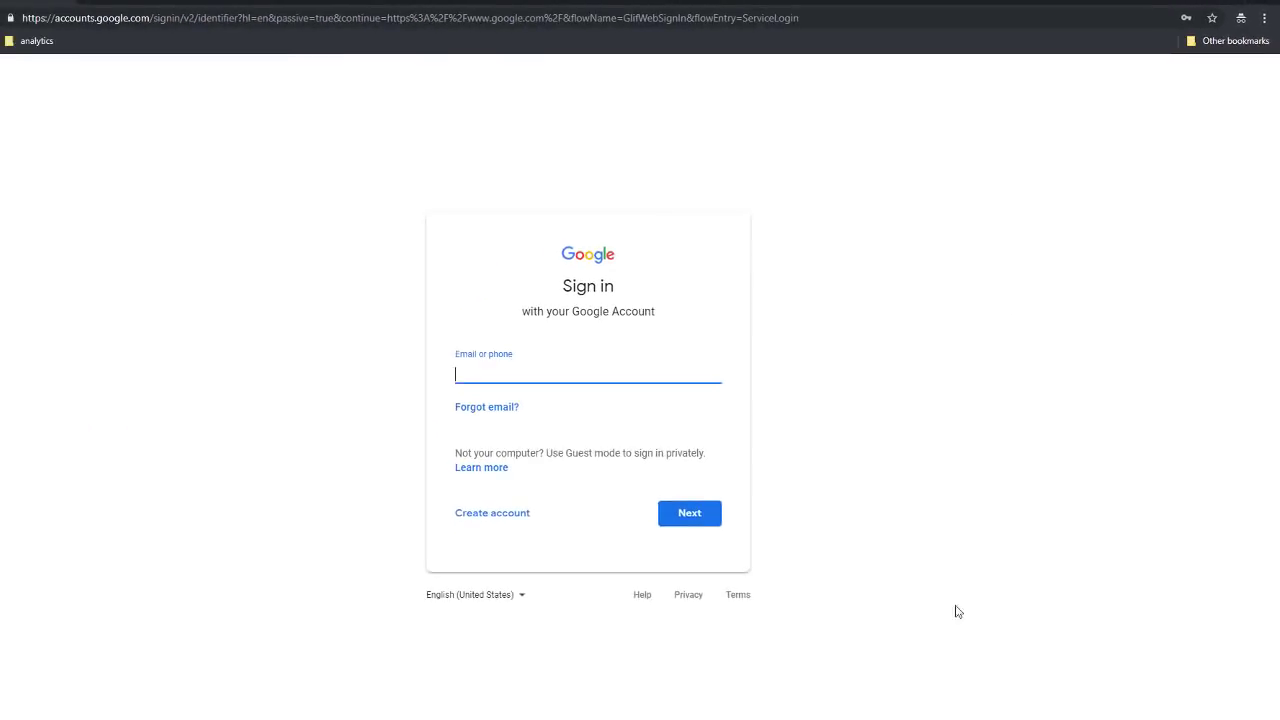
- Start a new Google account and enter the account holder's first and last name
{"action": "left_click", "coordinate": [500, 519]}
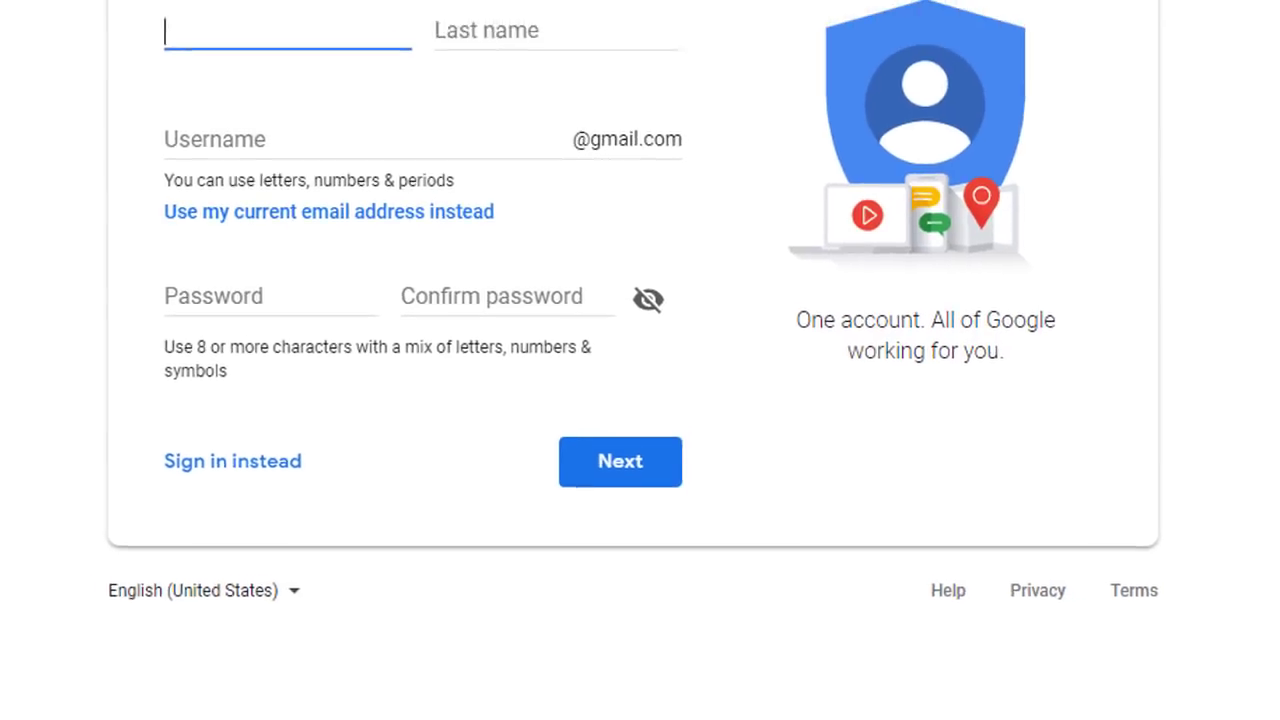
{"action": "key", "text": "Tab"}
{"action": "key", "text": "Tab"}
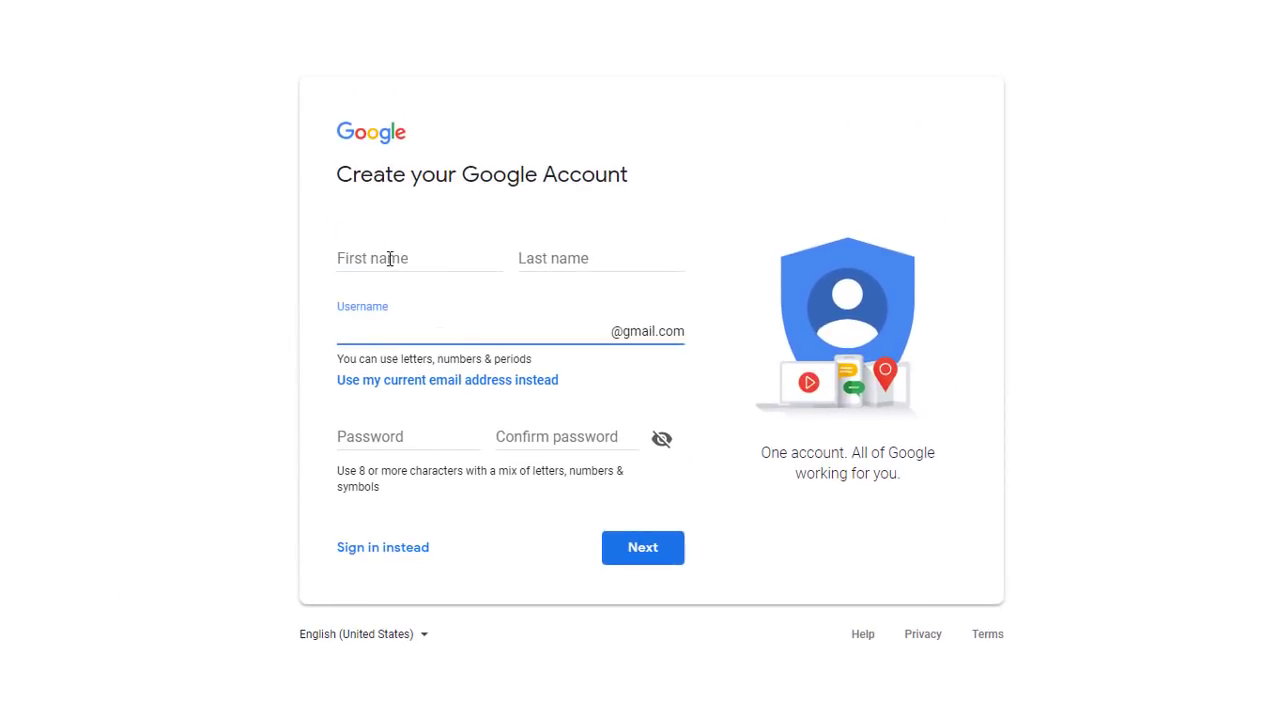
{"action": "left_click", "coordinate": [389, 258]}
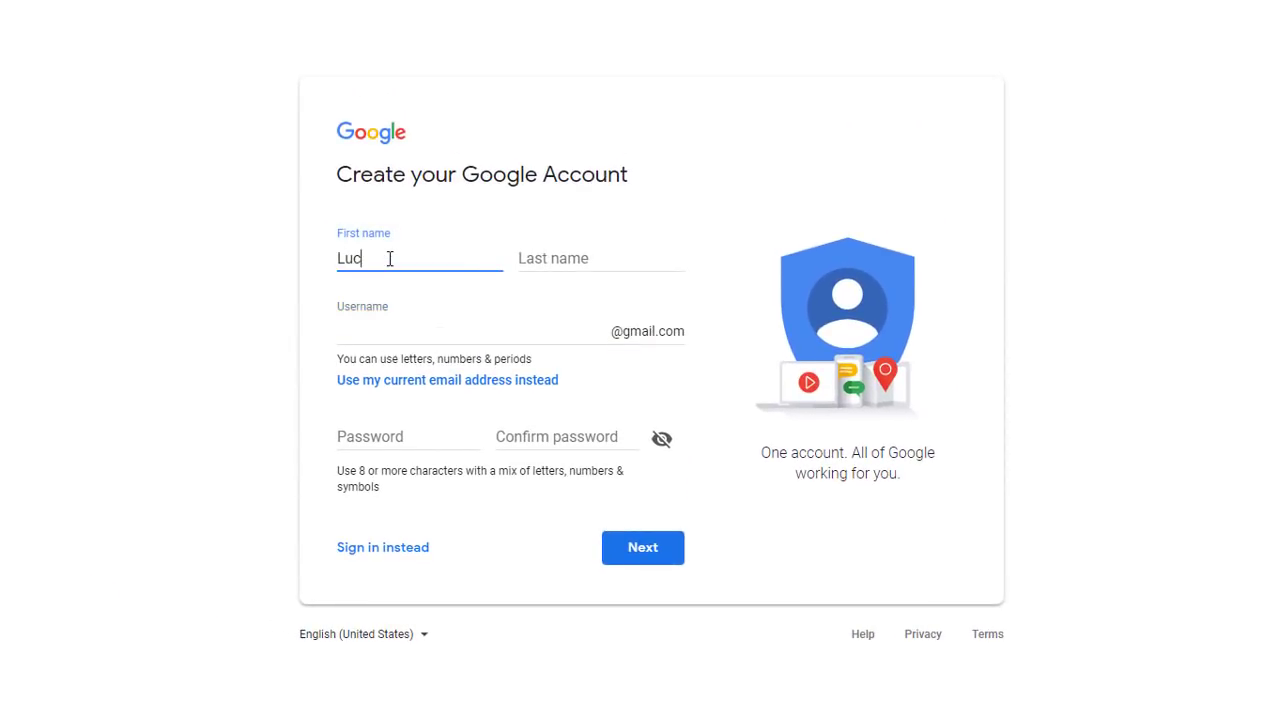
{"action": "left_click", "coordinate": [533, 253]}
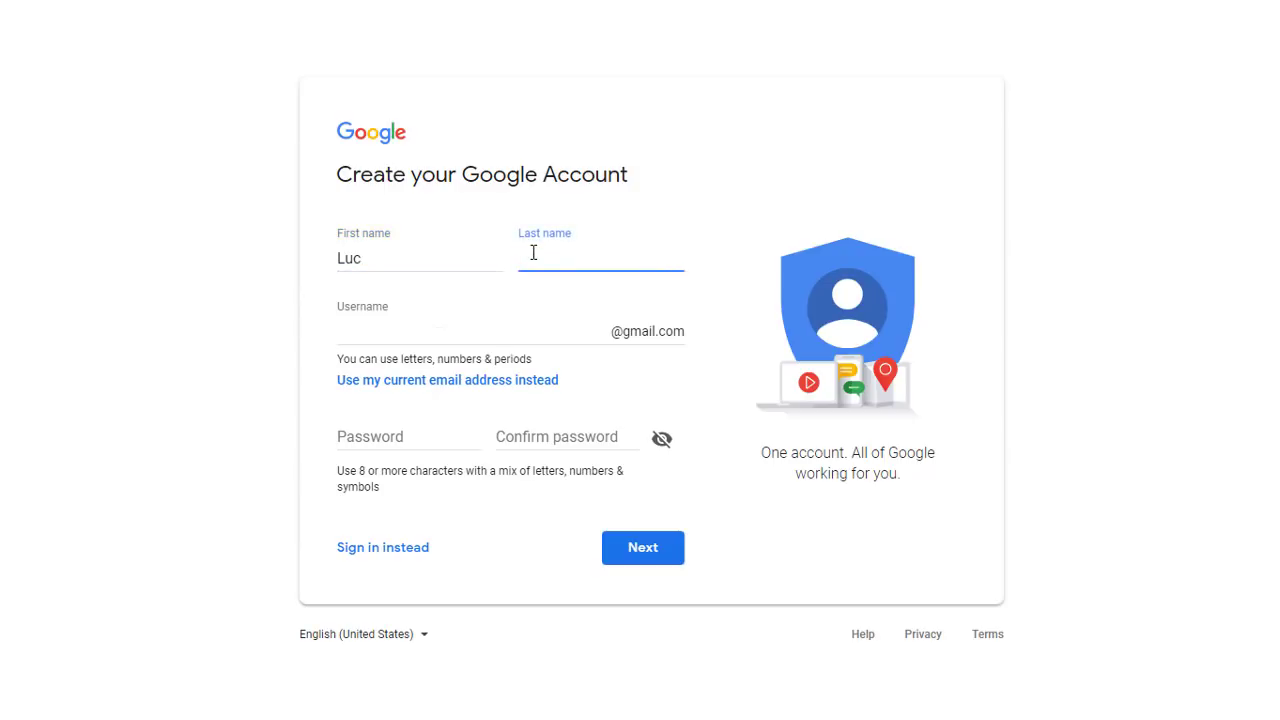
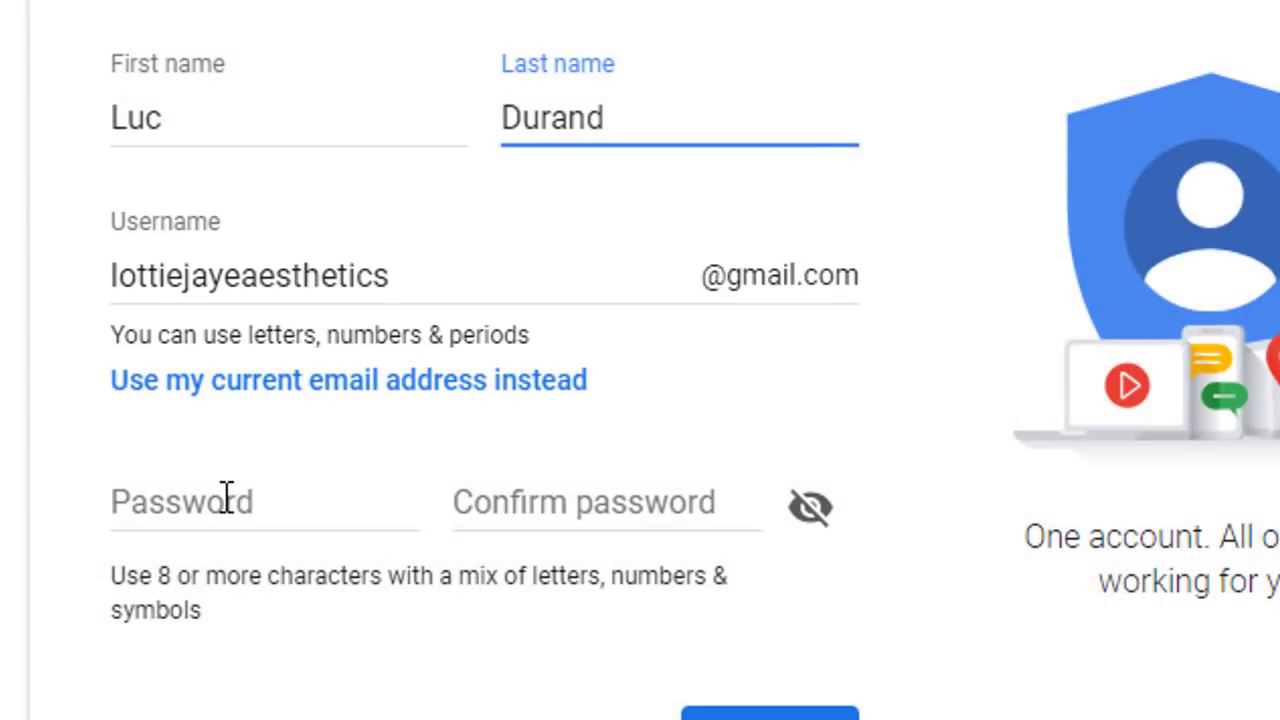
- Enter the chosen username and account password, confirm it, and submit
{"action": "left_click", "coordinate": [222, 498]}
{"action": "type", "text": "••••••••••"}
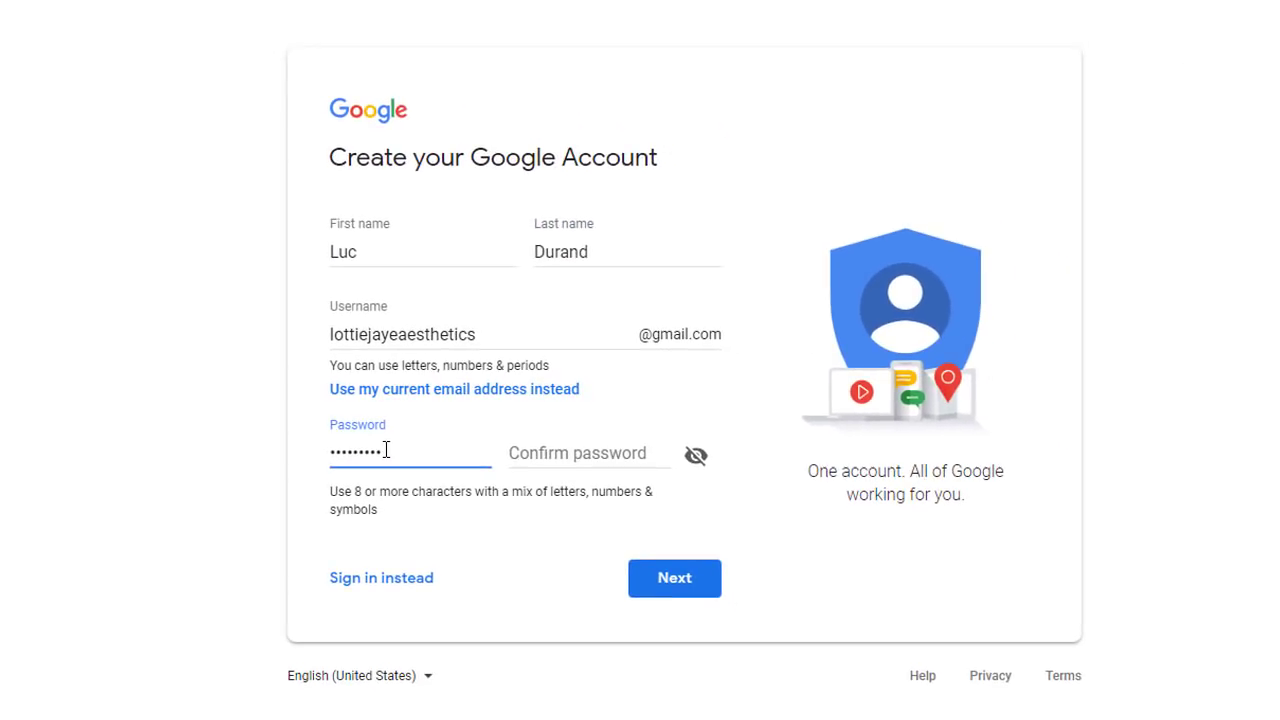
{"action": "left_click", "coordinate": [656, 474]}
{"action": "type", "text": "••••••••••"}
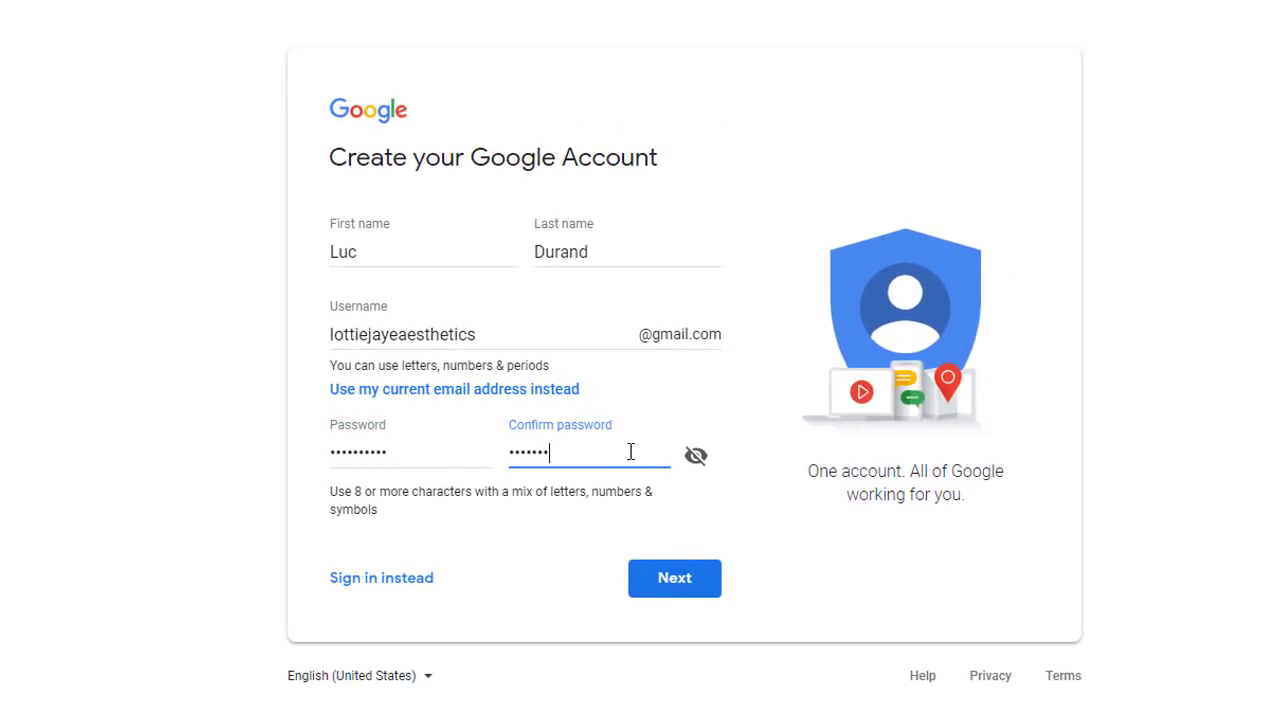
{"action": "left_click", "coordinate": [509, 613]}
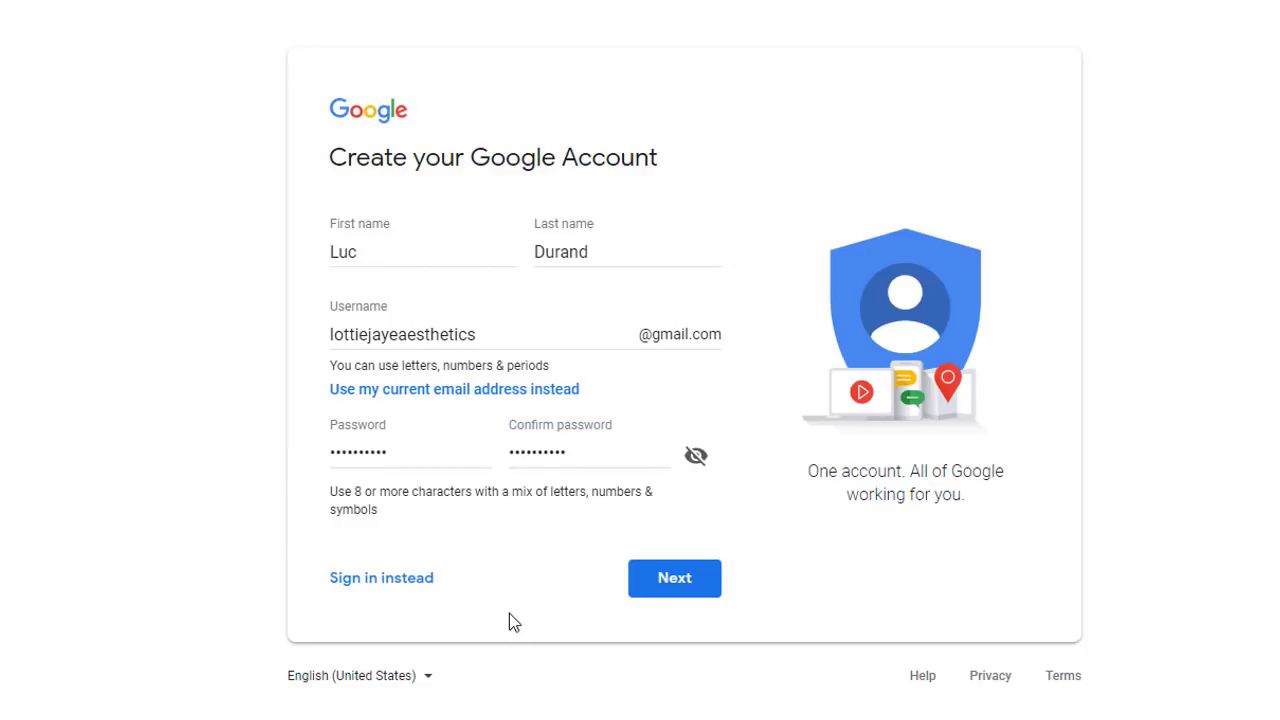
{"action": "left_click", "coordinate": [652, 586]}
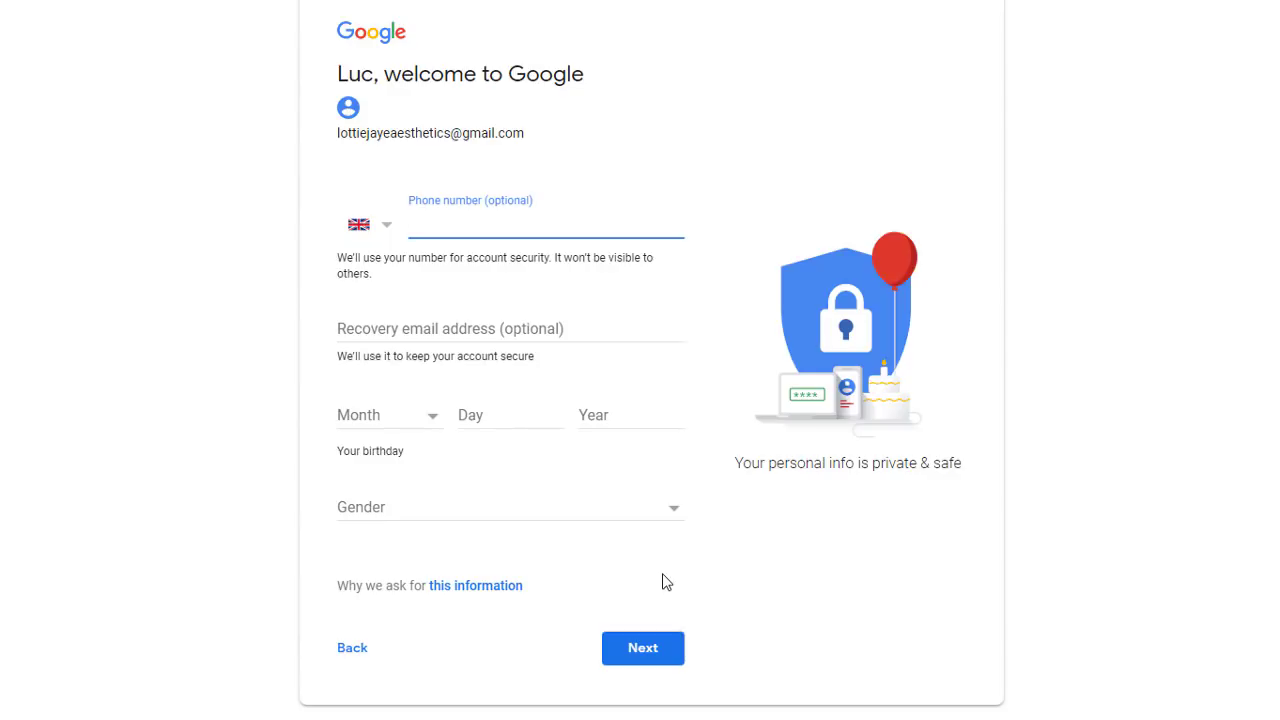
- Enter the phone number and the recovery e-mail address
{"action": "type", "text": "07714"}
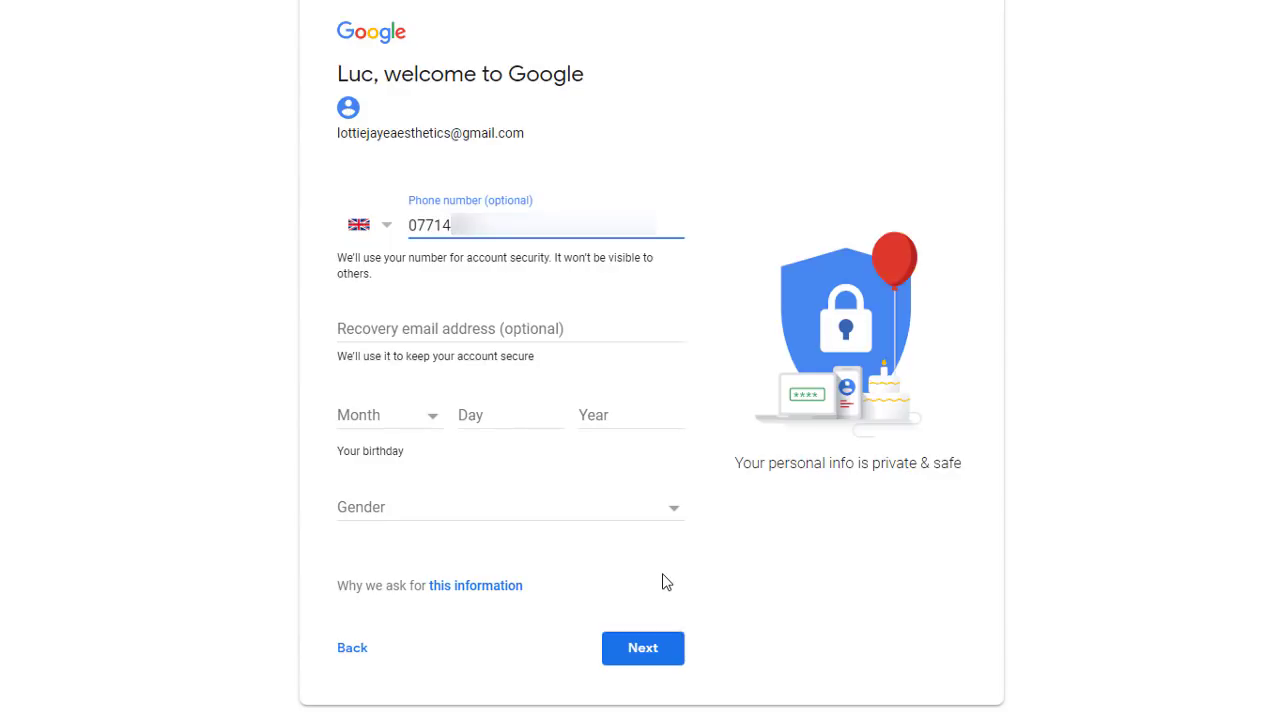
{"action": "type", "text": "123"}
{"action": "left_click", "coordinate": [466, 325]}
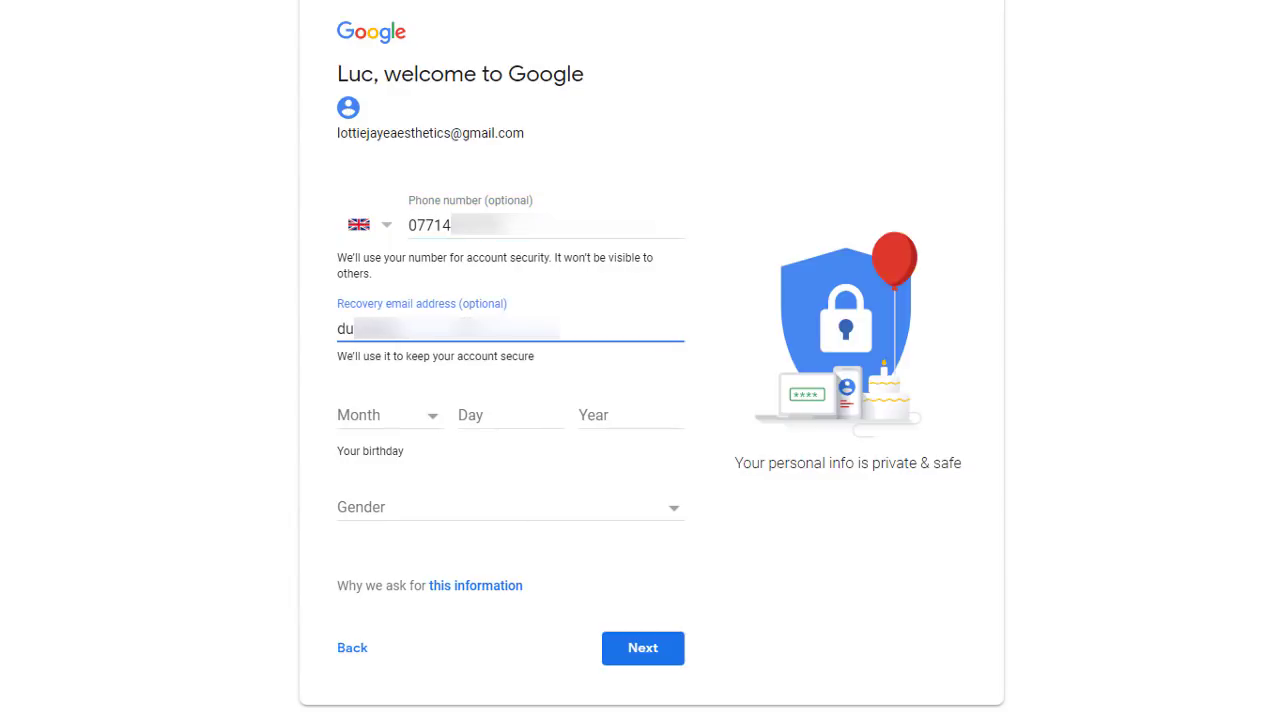
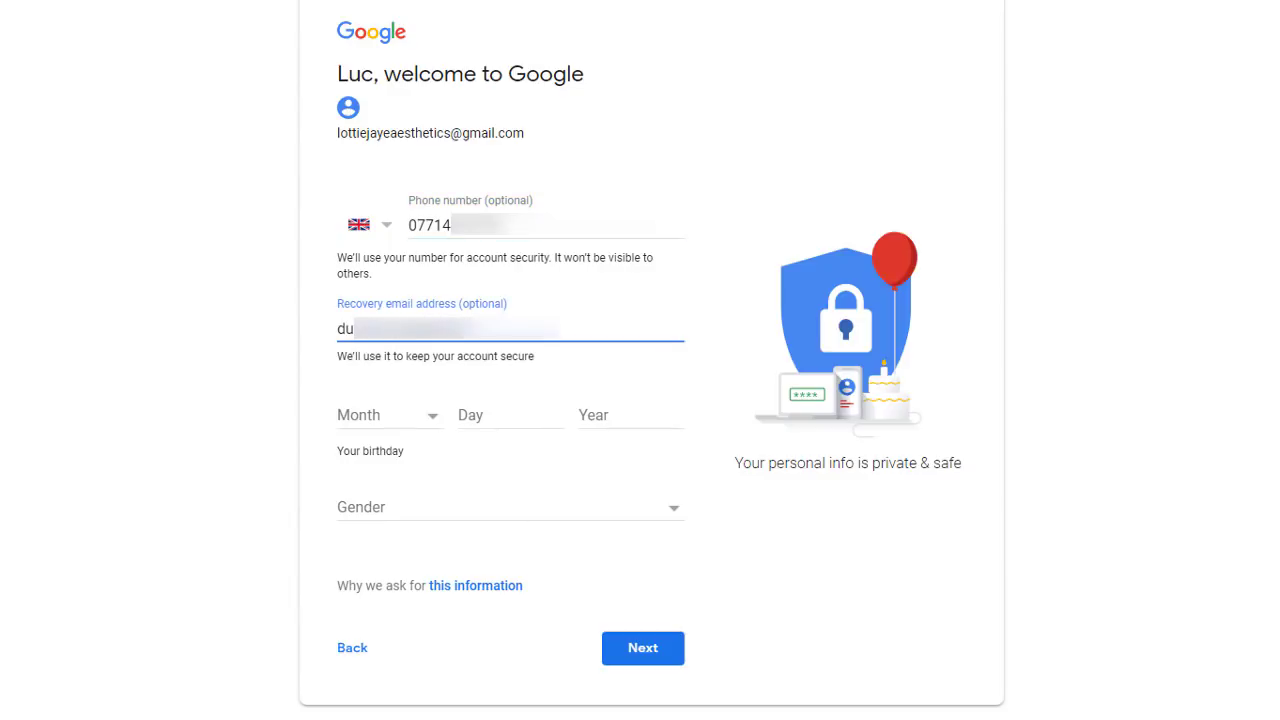
{"action": "left_click", "coordinate": [343, 398]}
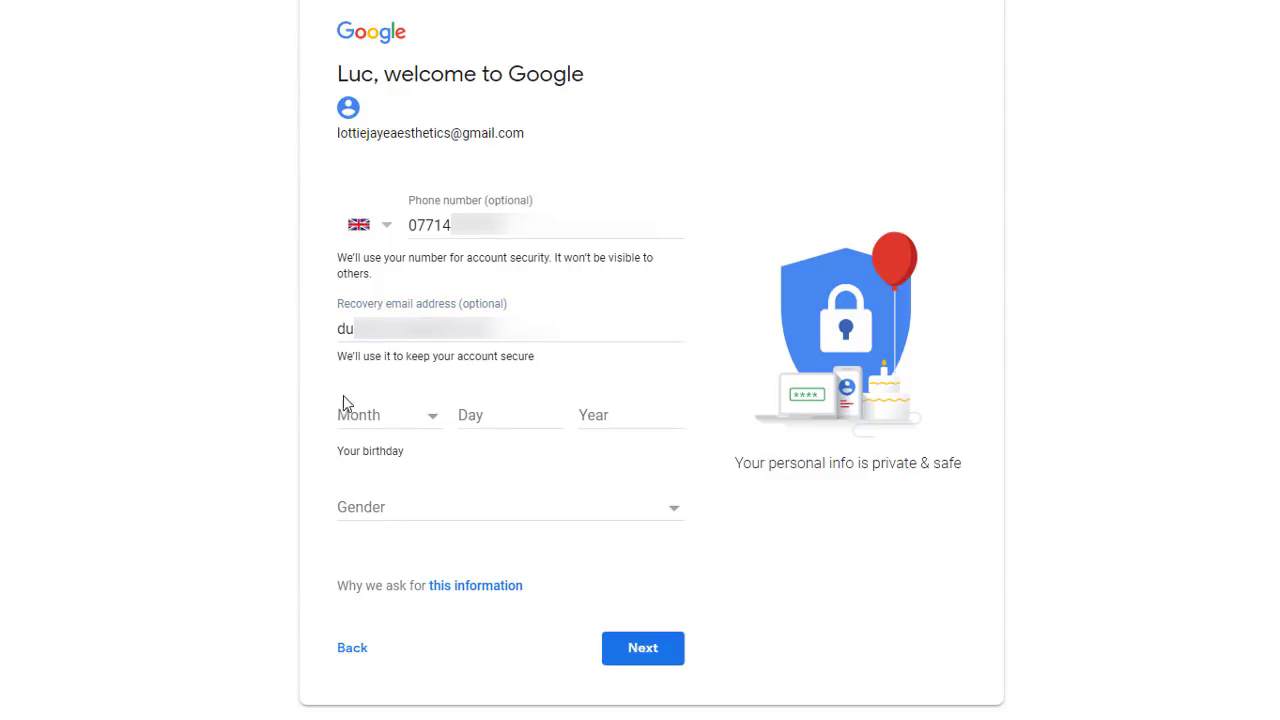
{"action": "left_click", "coordinate": [420, 428]}
{"action": "left_click", "coordinate": [380, 86]}
{"action": "left_click", "coordinate": [529, 420]}
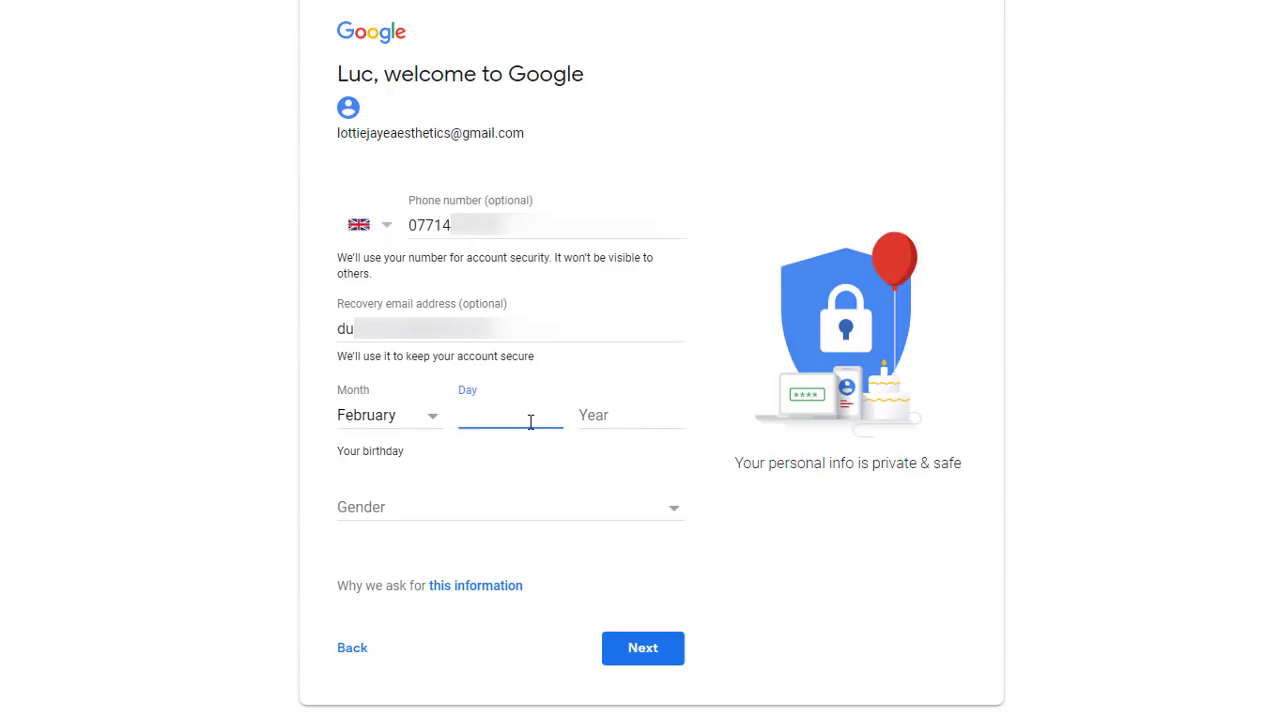
{"action": "type", "text": "10"}
{"action": "left_click", "coordinate": [588, 410]}
{"action": "type", "text": "1970"}
{"action": "left_click", "coordinate": [672, 508]}
{"action": "left_click", "coordinate": [406, 563]}
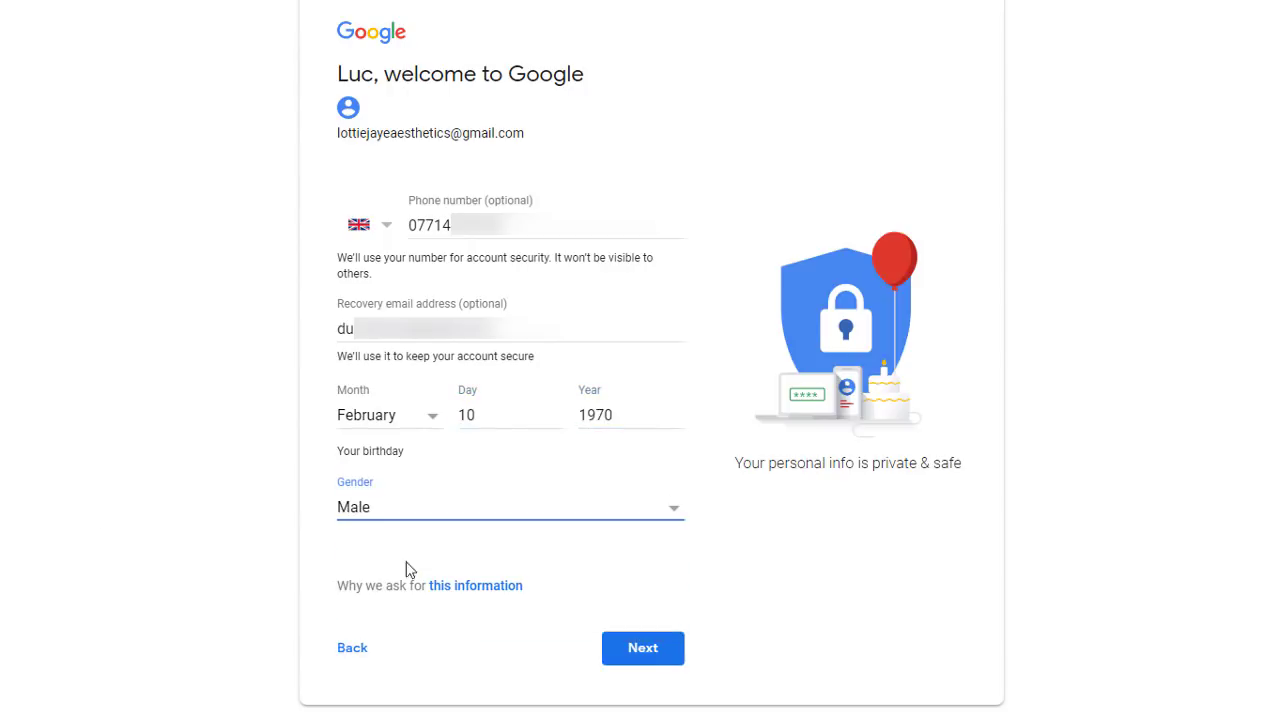
{"action": "left_click", "coordinate": [656, 652]}
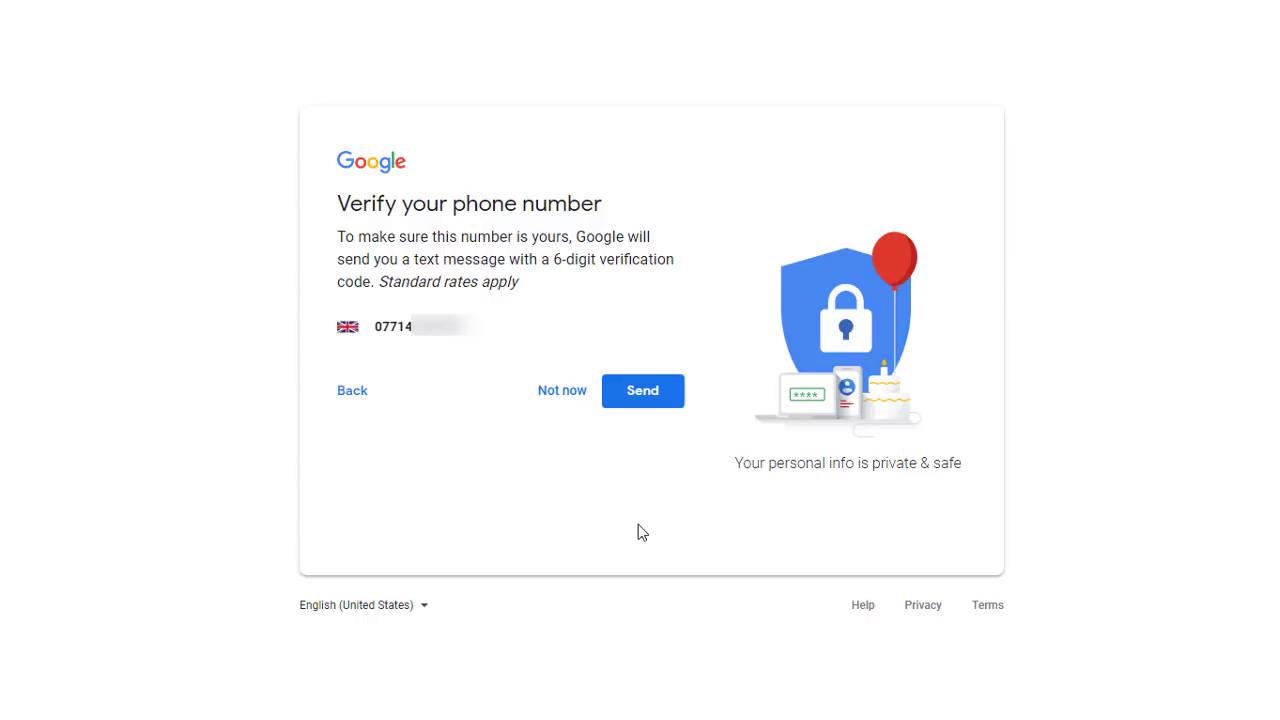
- Send a code to the phone and verify it with the six-digit code received
{"action": "left_click", "coordinate": [631, 403]}
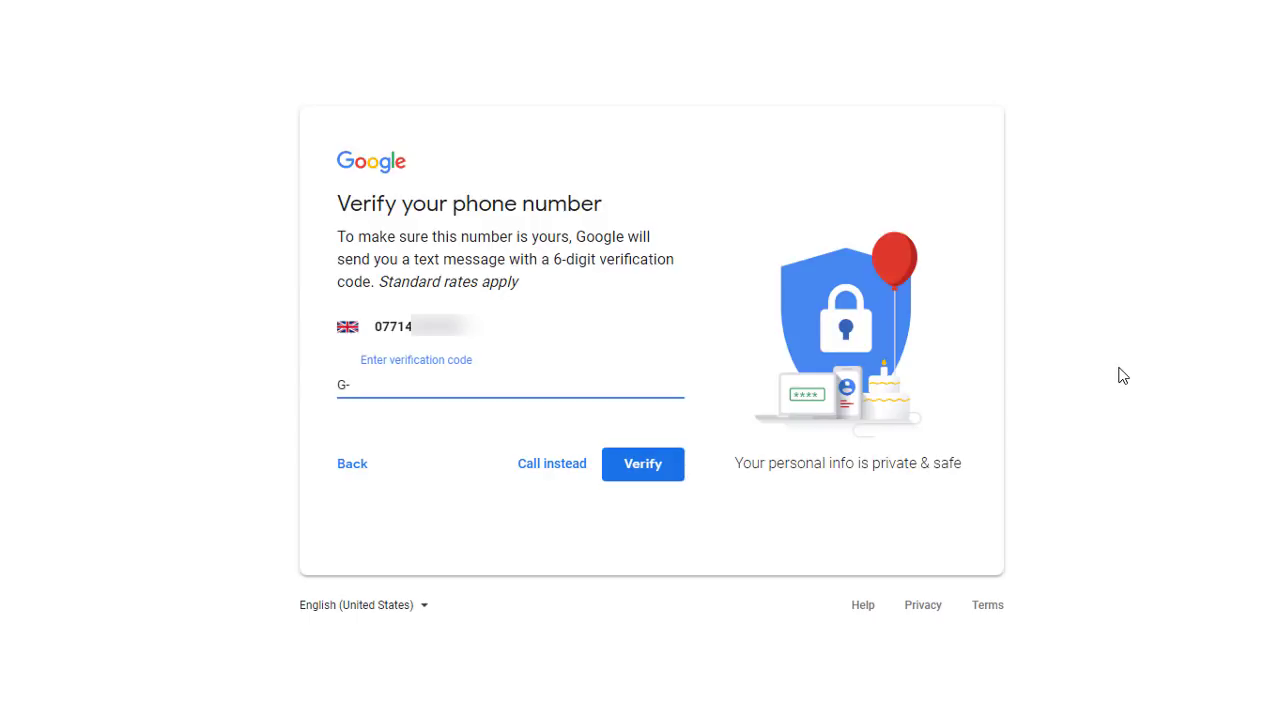
{"action": "left_click", "coordinate": [638, 472]}
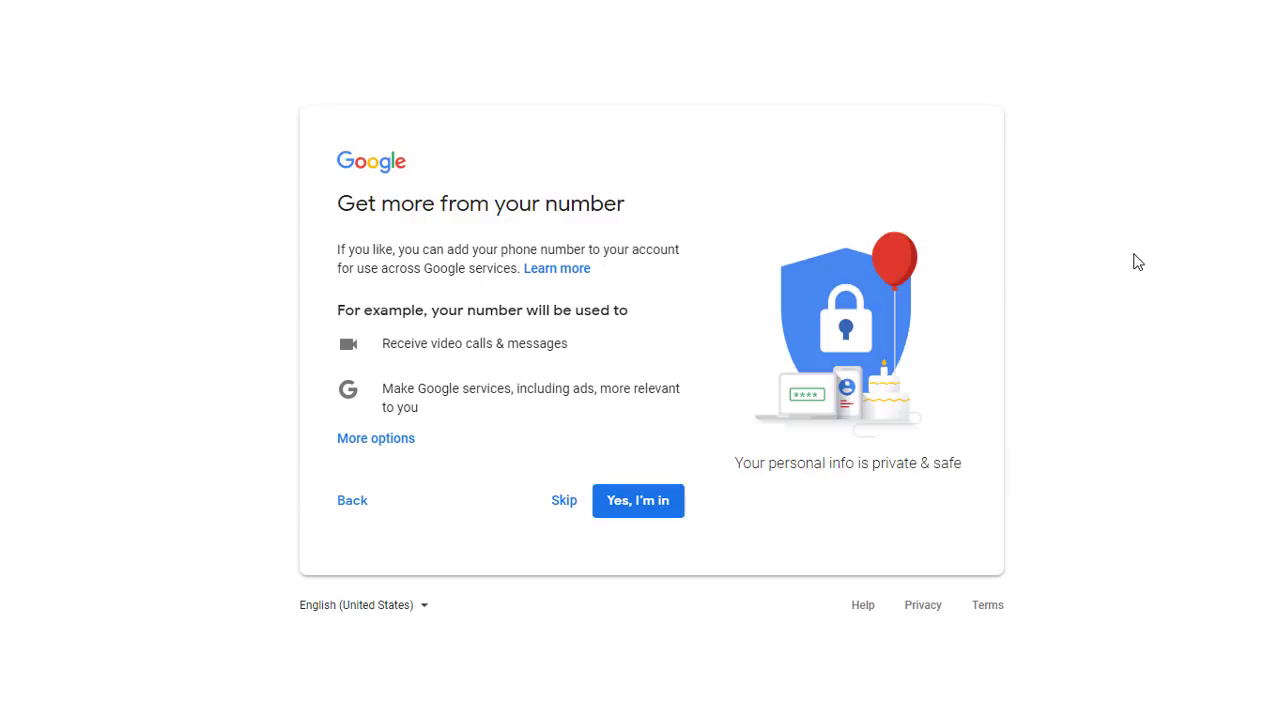
- Skip linking the number, agree to both privacy and terms boxes, and create the account
{"action": "left_click", "coordinate": [562, 502]}
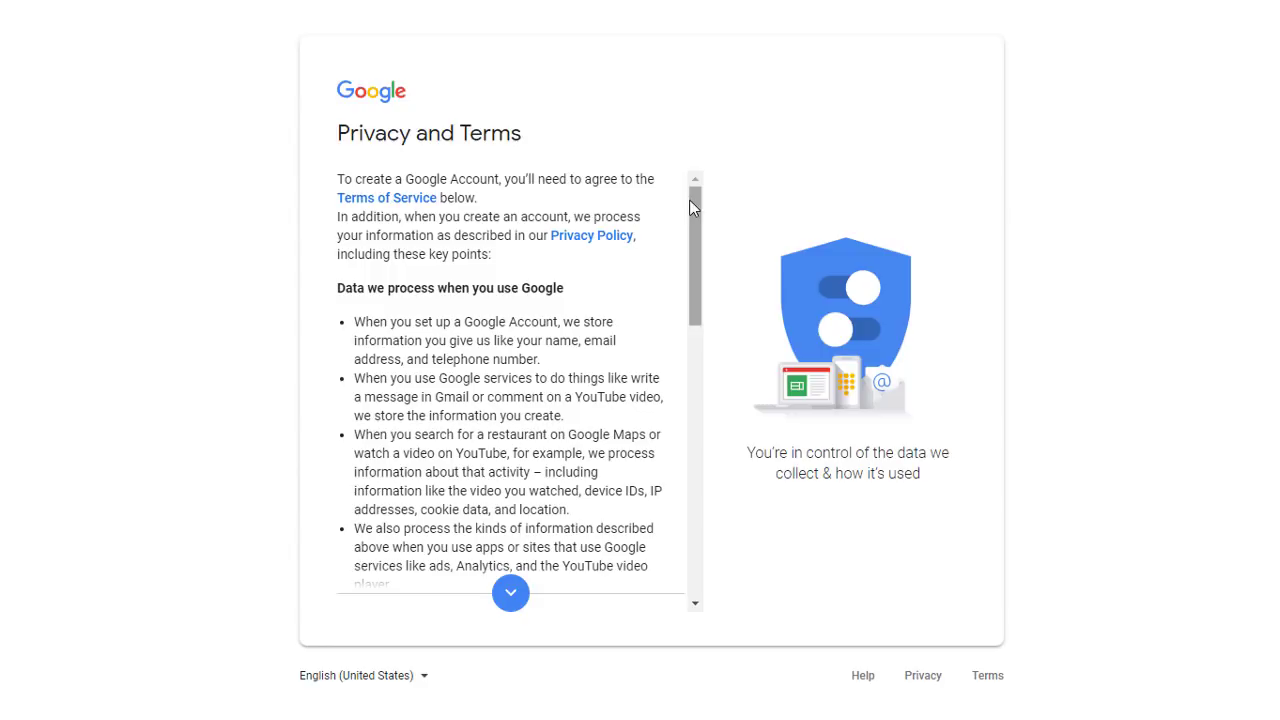
{"action": "left_click_drag", "start_coordinate": [690, 199], "coordinate": [717, 551]}
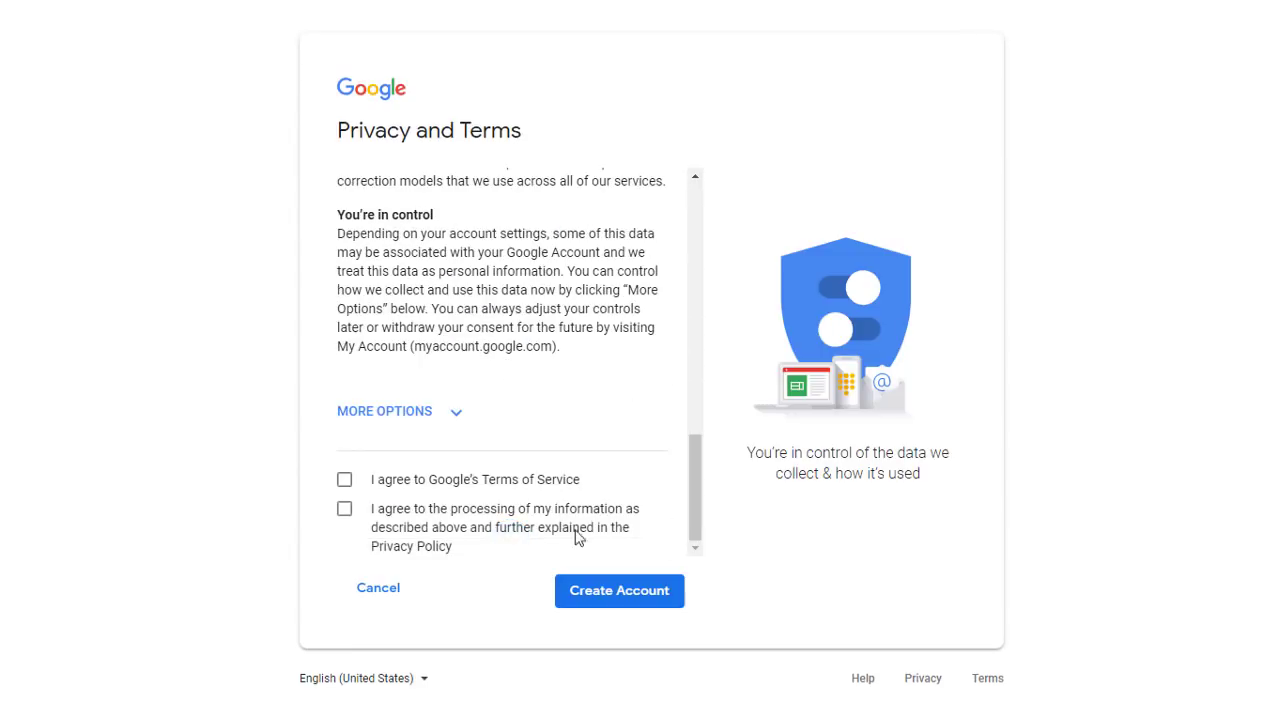
{"action": "left_click", "coordinate": [344, 486]}
{"action": "left_click", "coordinate": [345, 512]}
{"action": "left_click", "coordinate": [620, 608]}
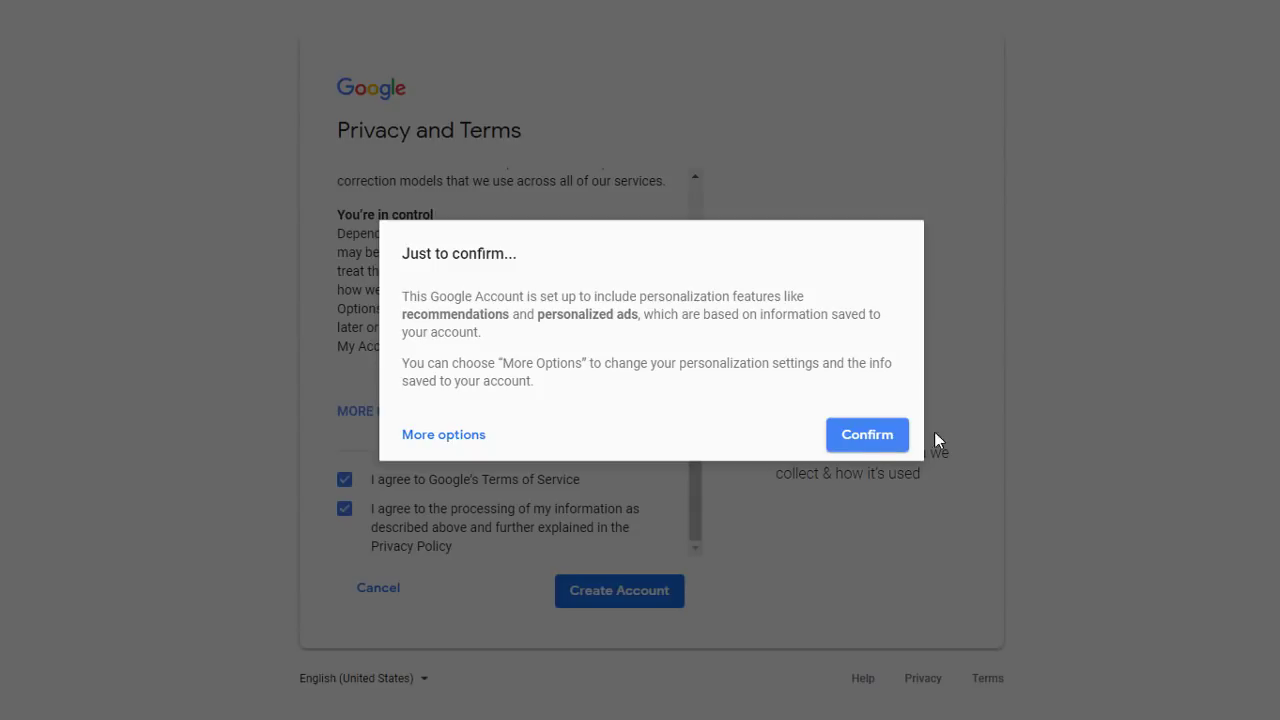
{"action": "left_click", "coordinate": [860, 436]}
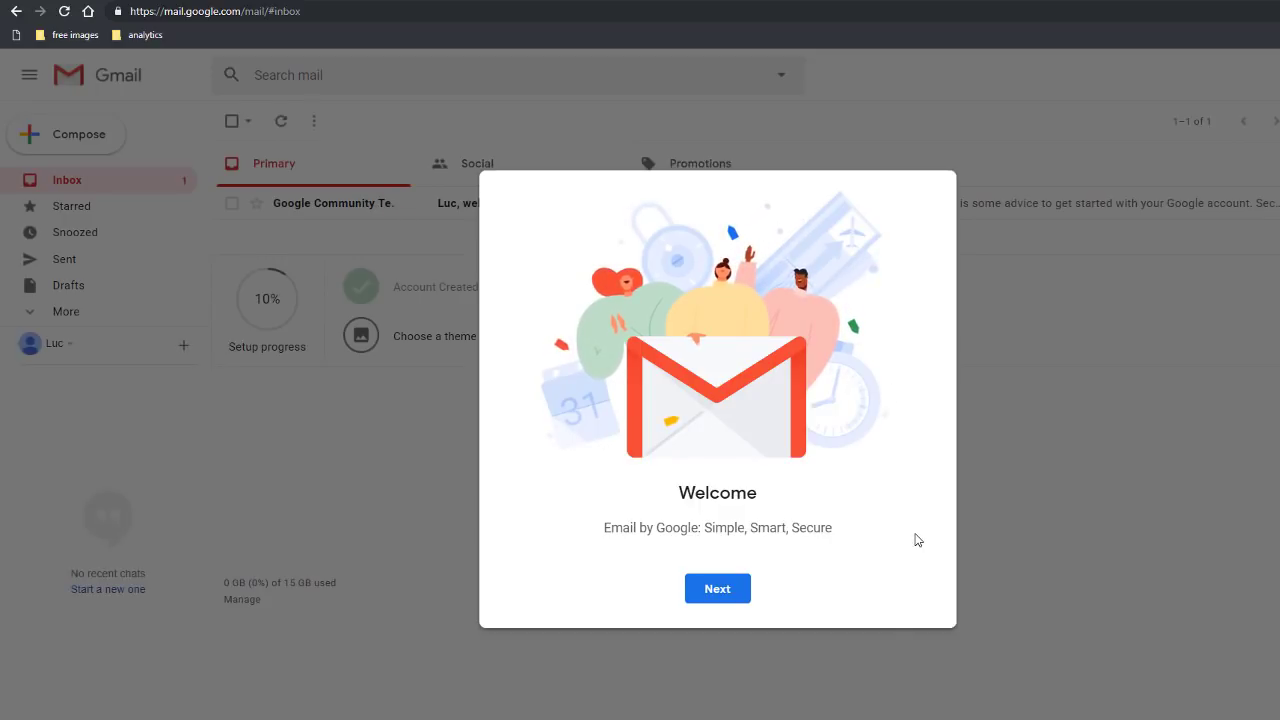
- Finish the Gmail welcome tour with Default view and show the account's profile card
{"action": "left_click", "coordinate": [725, 596]}
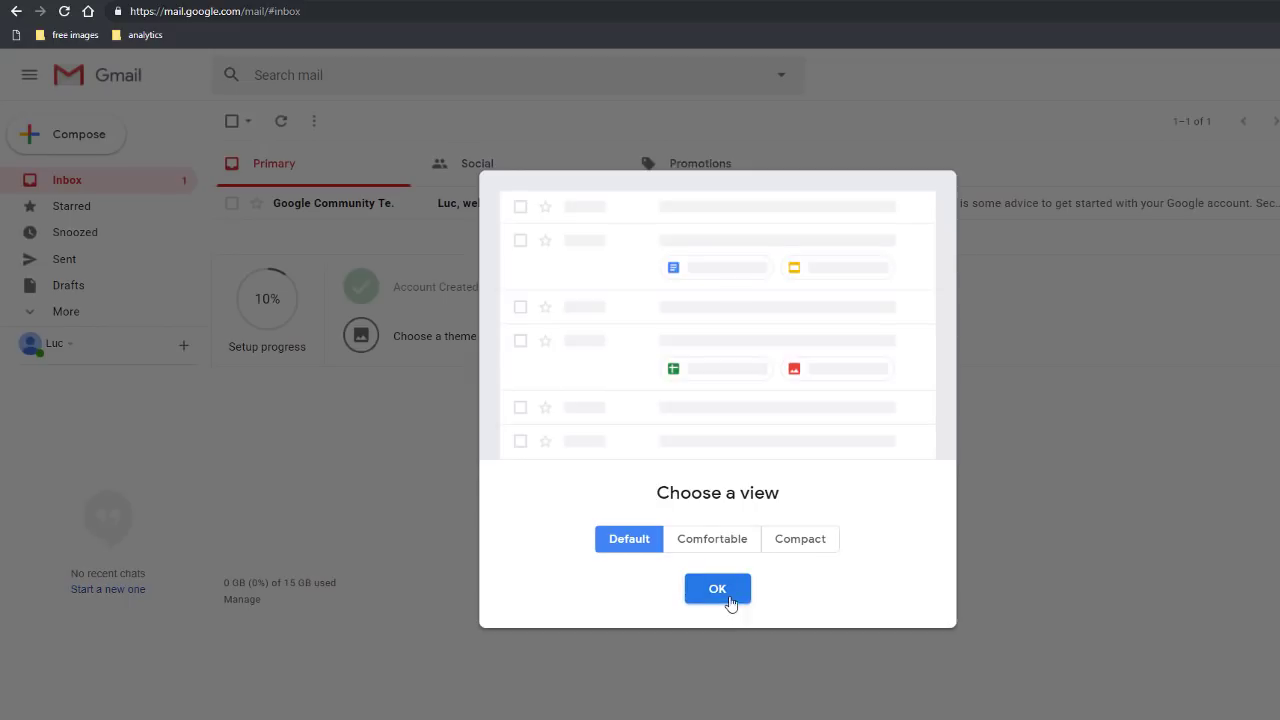
{"action": "left_click", "coordinate": [718, 590]}
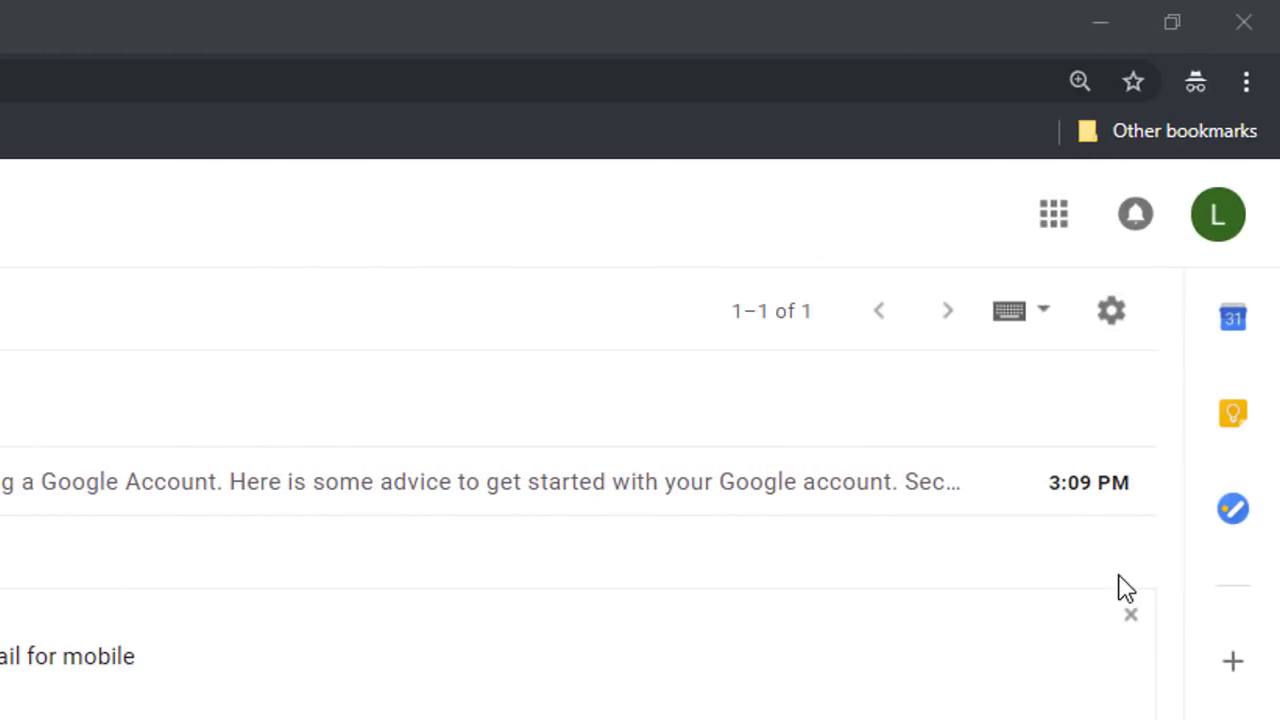
{"action": "left_click", "coordinate": [1219, 222]}
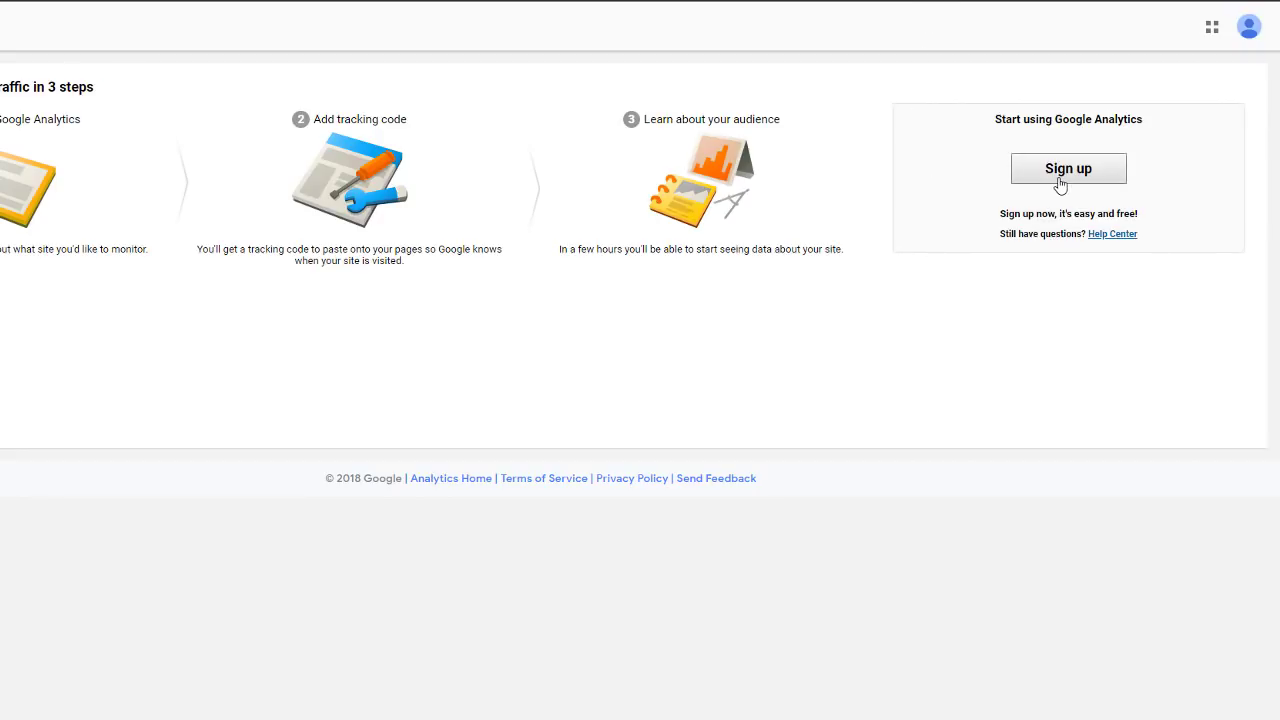
- Sign up for Google Analytics to reach the New Account form
{"action": "left_click", "coordinate": [1061, 186]}
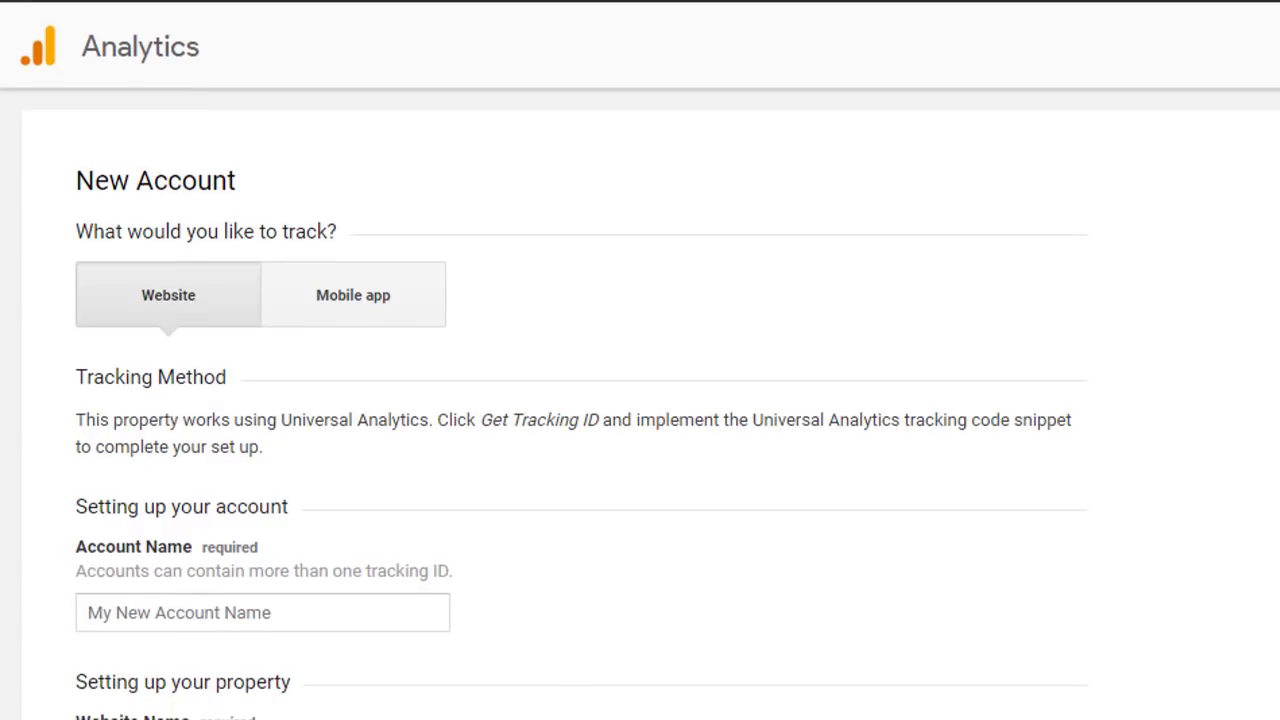
- Name the account 'lottie jaye aesthetics' and enter the website name and .co.uk URL
{"action": "scroll", "coordinate": [640, 360], "scroll_direction": "down", "scroll_amount": 3}
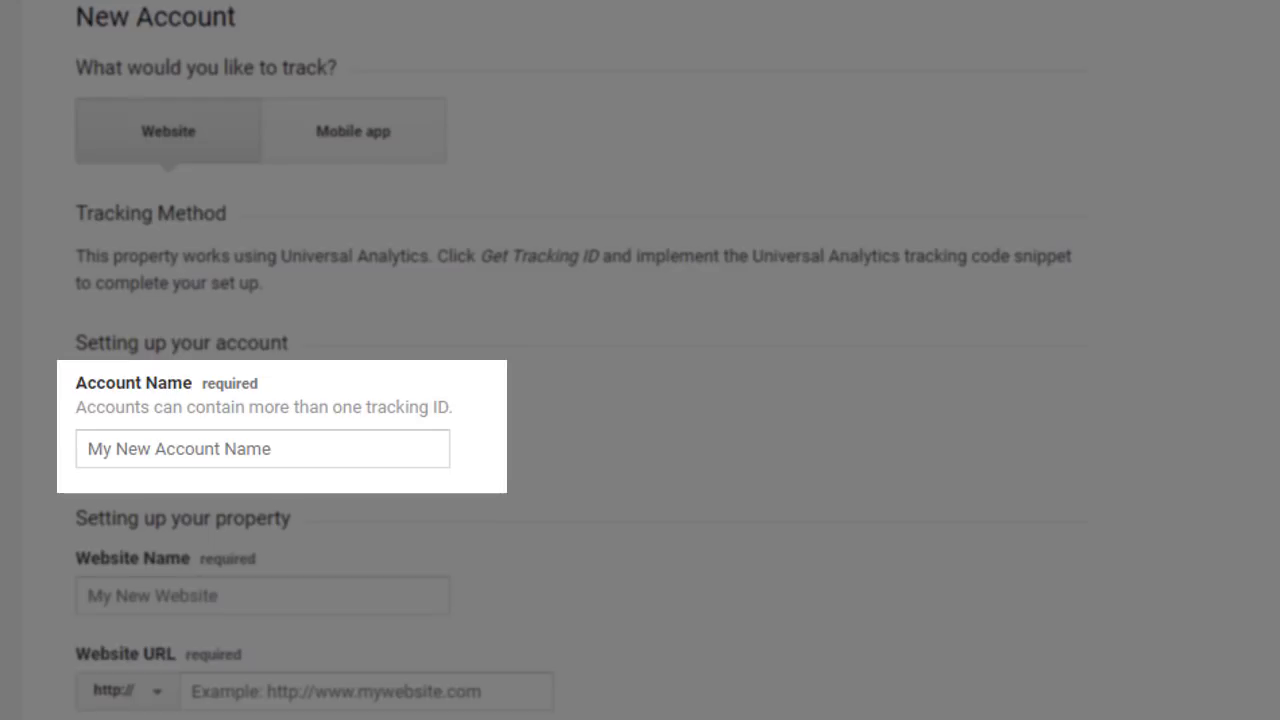
{"action": "left_click", "coordinate": [243, 457]}
{"action": "type", "text": "lottie jaye aesthetics"}
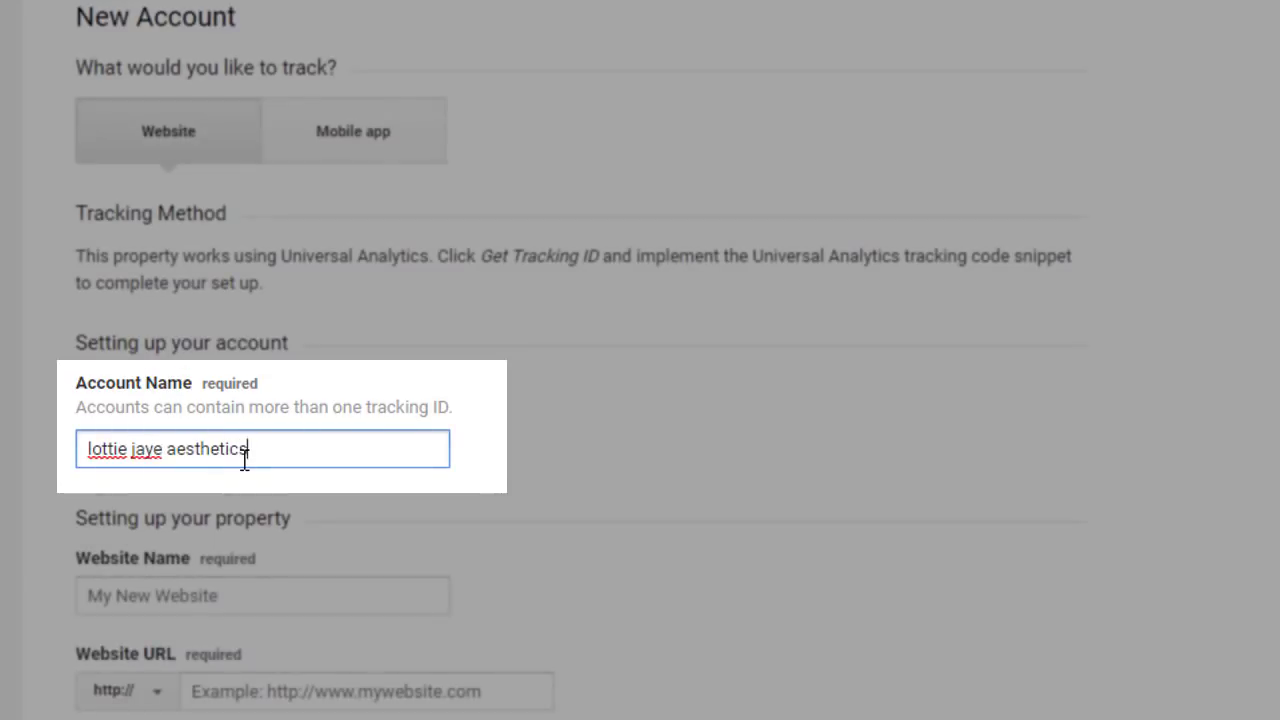
{"action": "scroll", "coordinate": [546, 414], "scroll_direction": "down", "scroll_amount": 3}
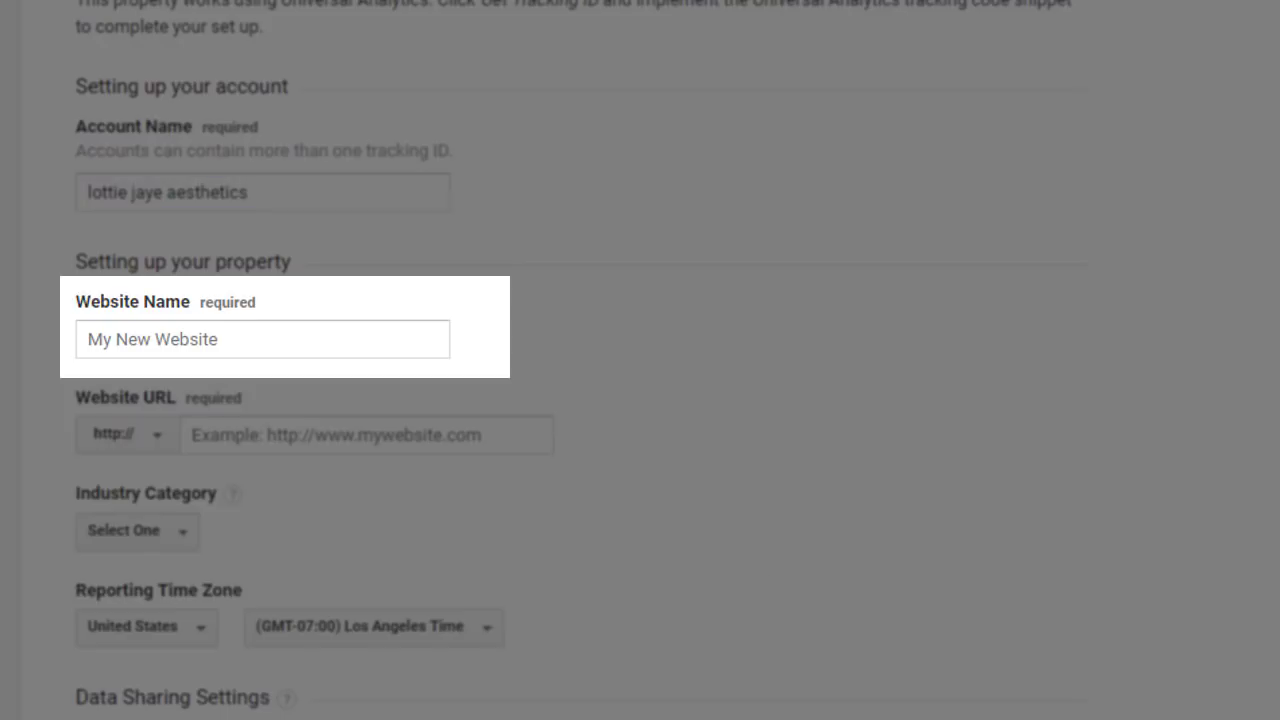
{"action": "left_click", "coordinate": [309, 349]}
{"action": "type", "text": "lottiejayeaesthetics"}
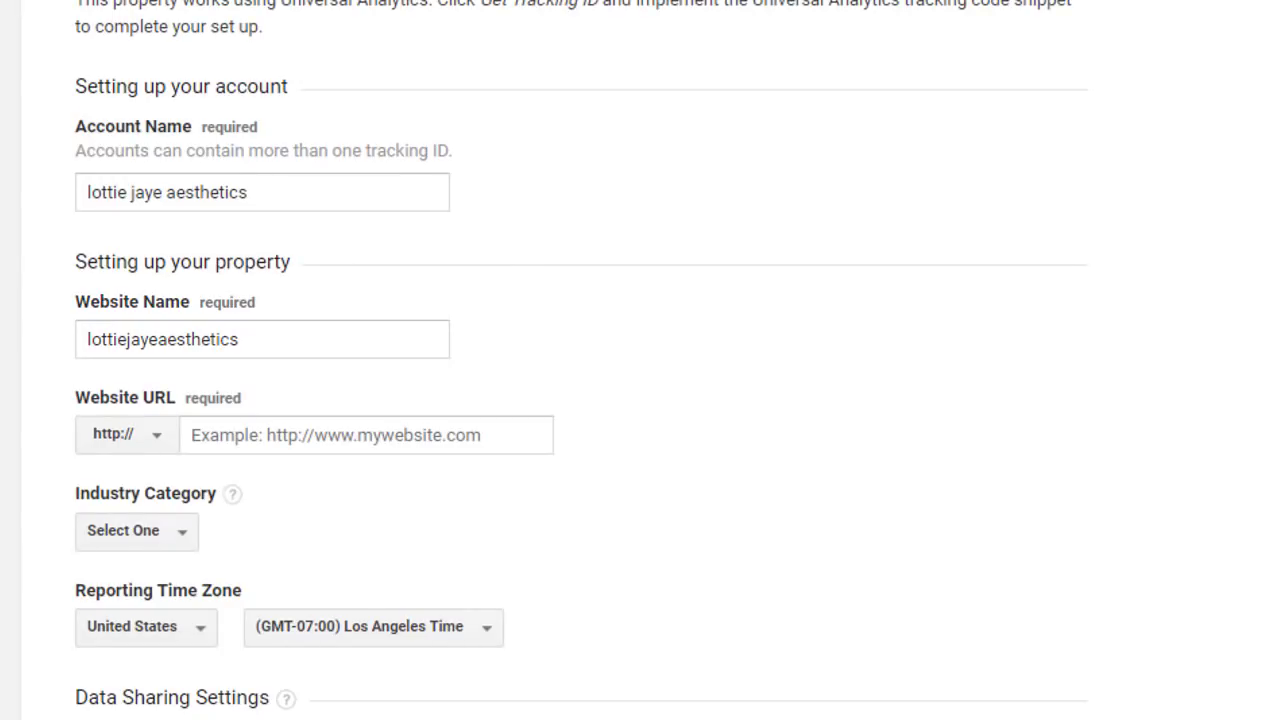
{"action": "type", "text": "lottiejayeaesthetics.co.uk"}
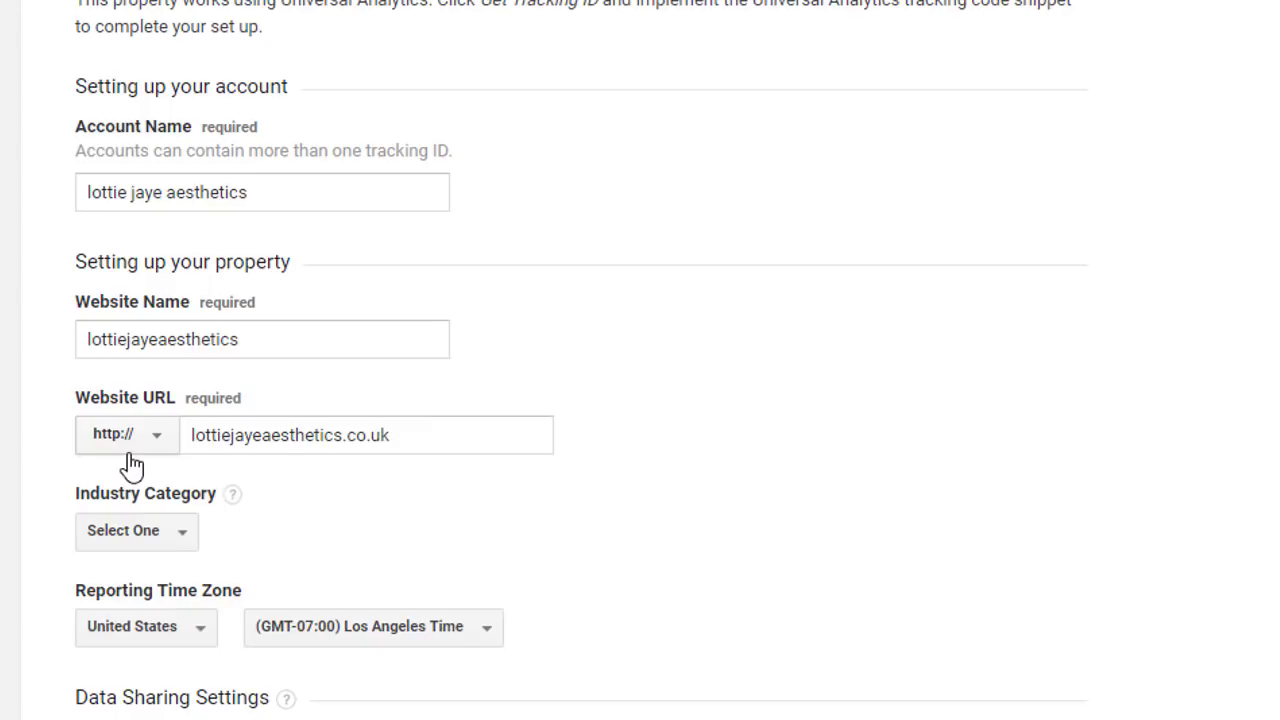
{"action": "left_click", "coordinate": [157, 450]}
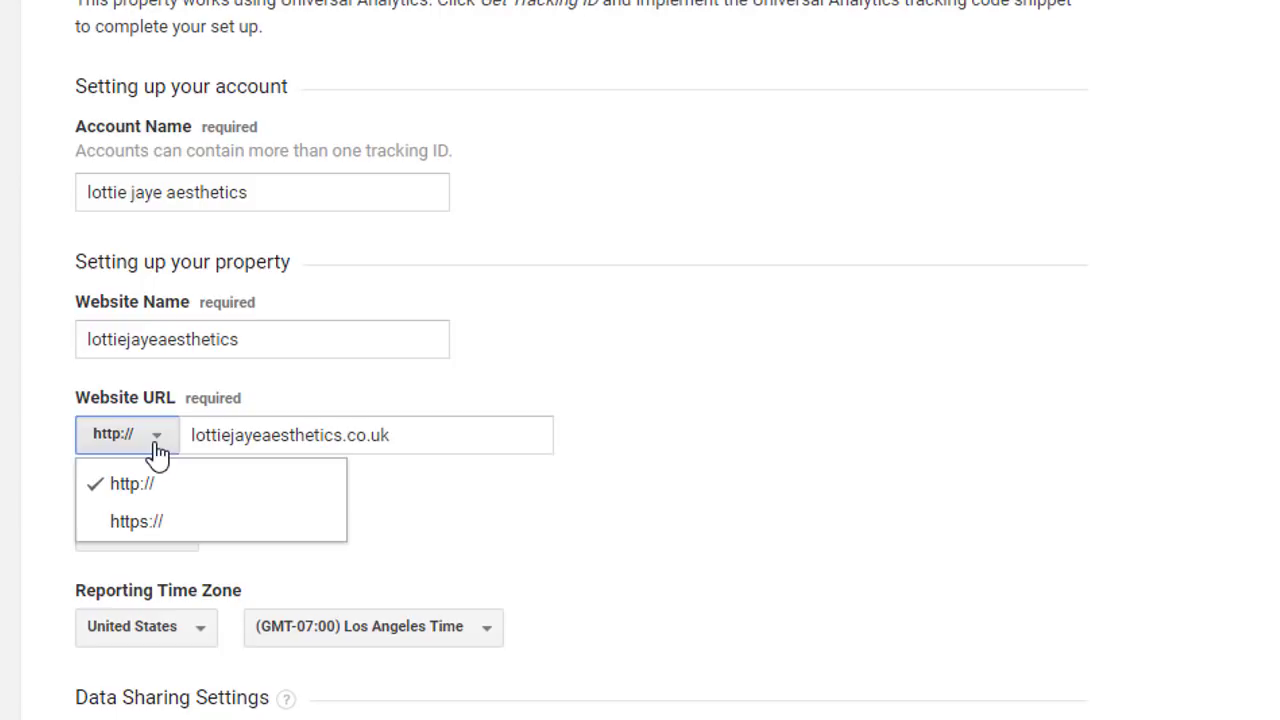
{"action": "left_click", "coordinate": [128, 522]}
{"action": "scroll", "coordinate": [1008, 401], "scroll_direction": "down", "scroll_amount": 2}
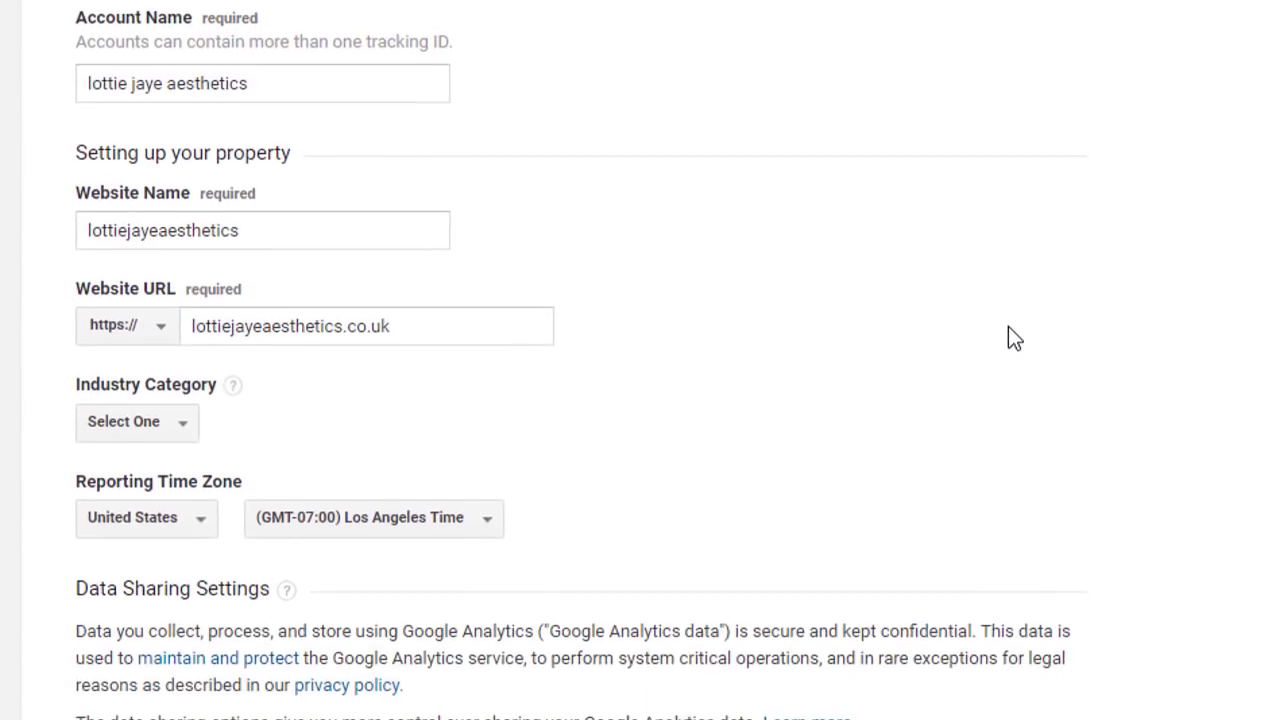
{"action": "left_click", "coordinate": [183, 434]}
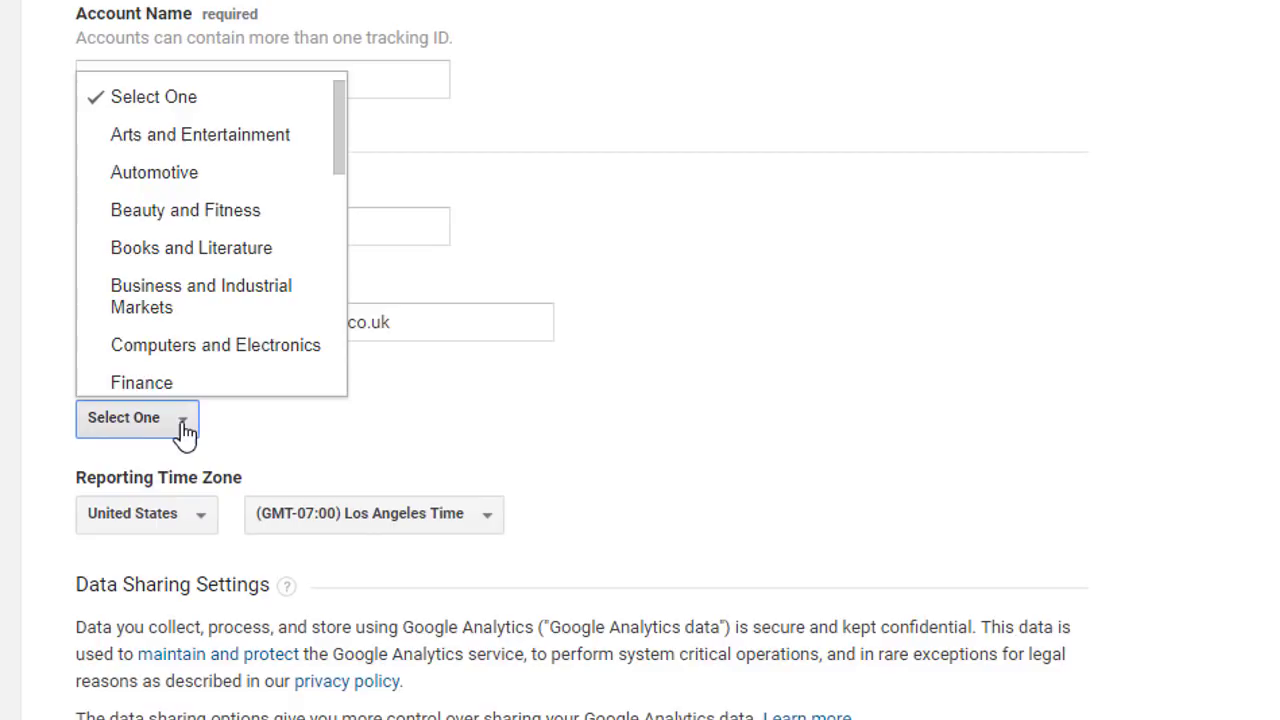
{"action": "left_click", "coordinate": [190, 210]}
- Set the reporting time zone country to United Kingdom
{"action": "left_click", "coordinate": [189, 533]}
{"action": "left_click", "coordinate": [120, 146]}
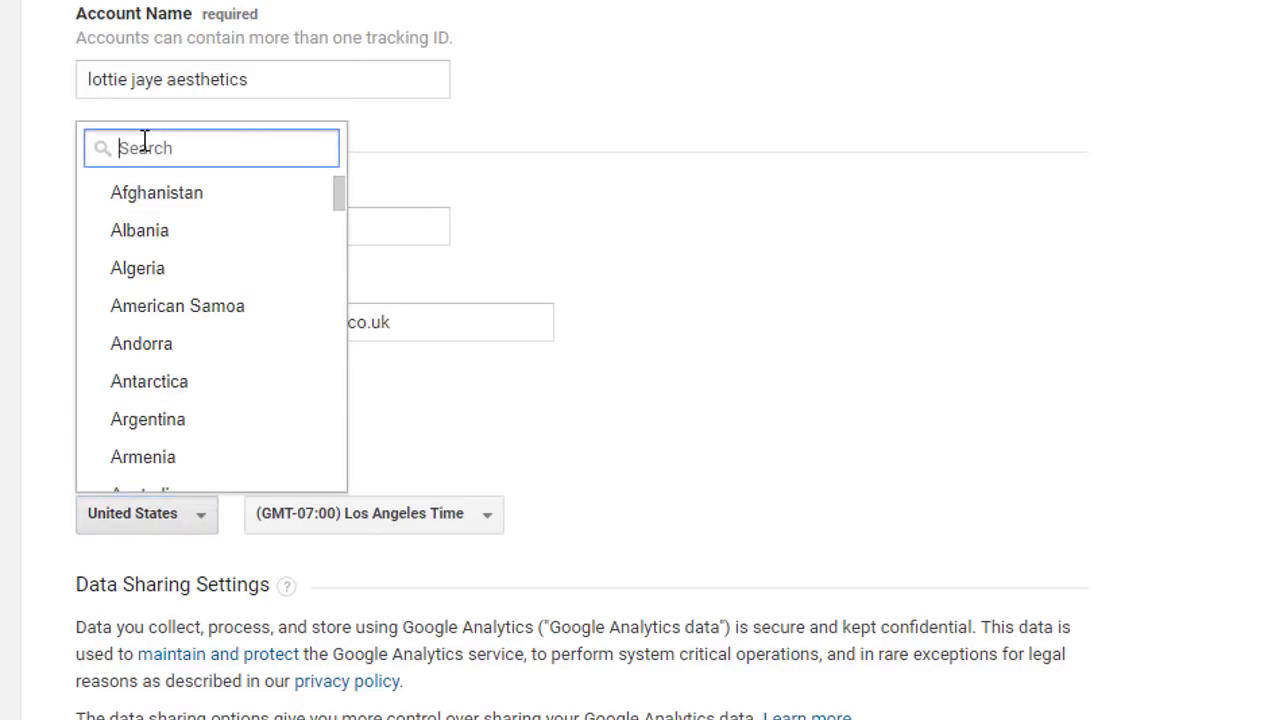
{"action": "type", "text": "un"}
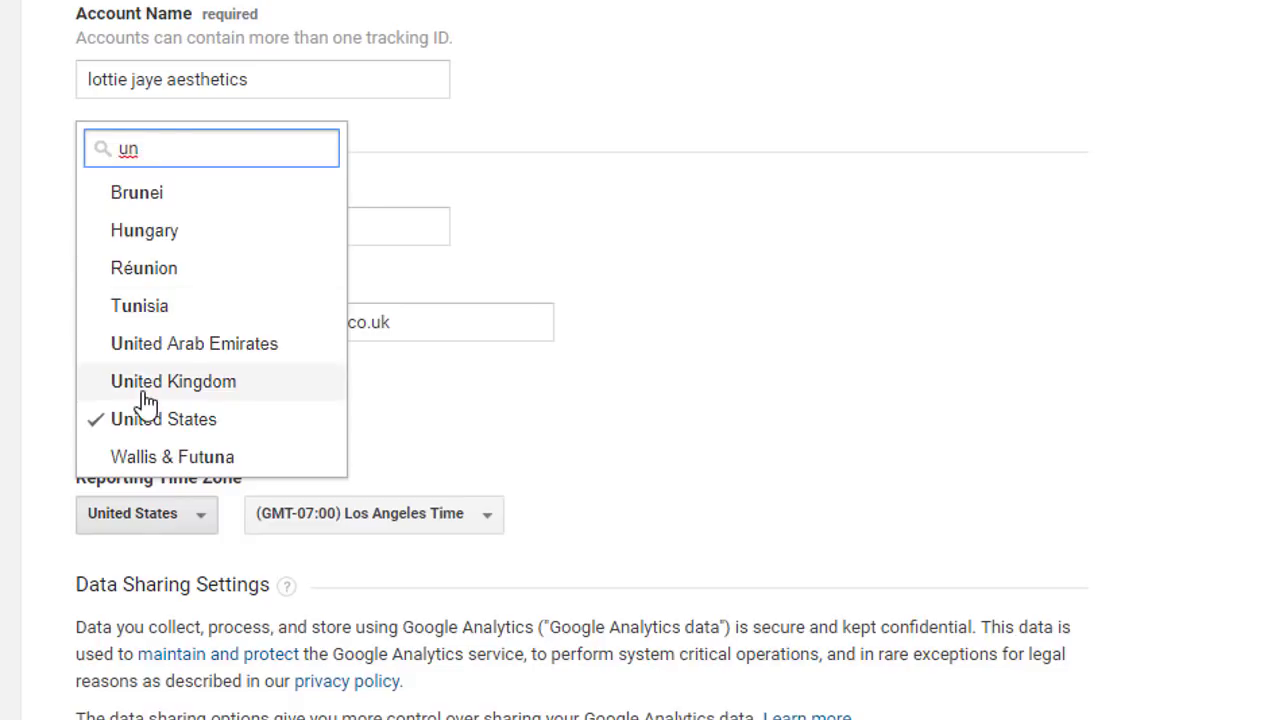
{"action": "left_click", "coordinate": [141, 381]}
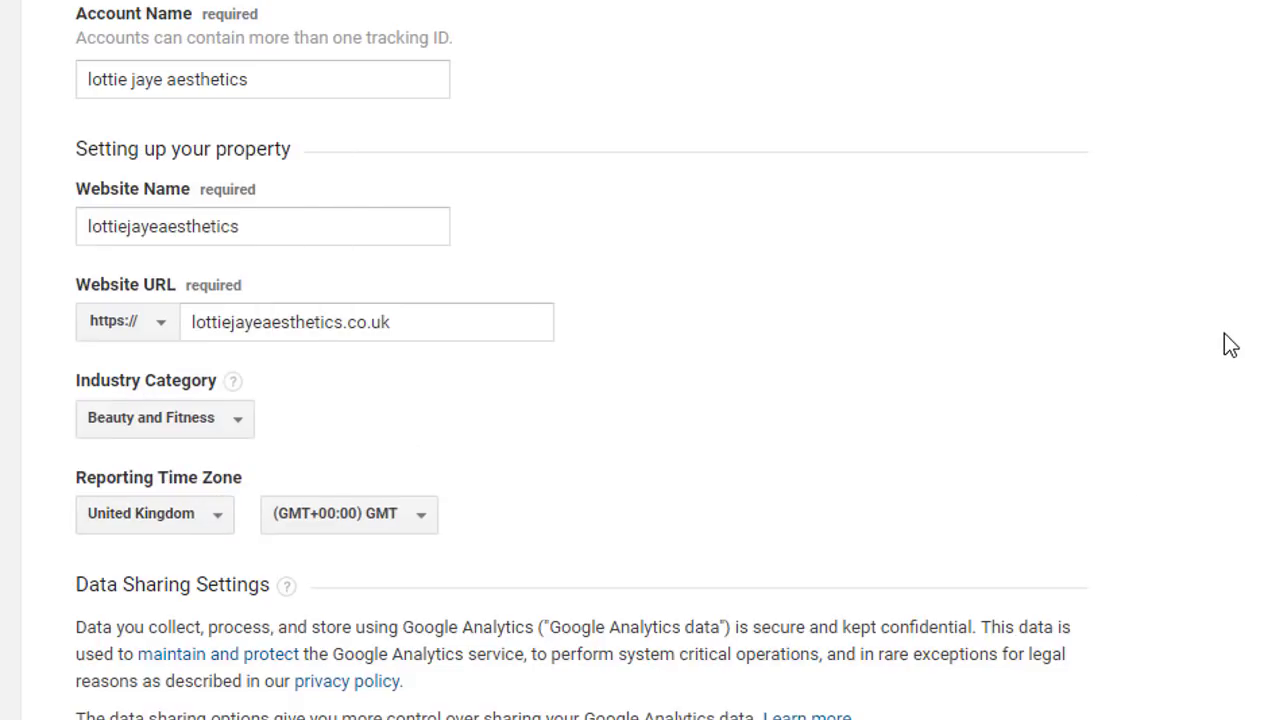
{"action": "scroll", "coordinate": [1231, 346], "scroll_direction": "down", "scroll_amount": 3}
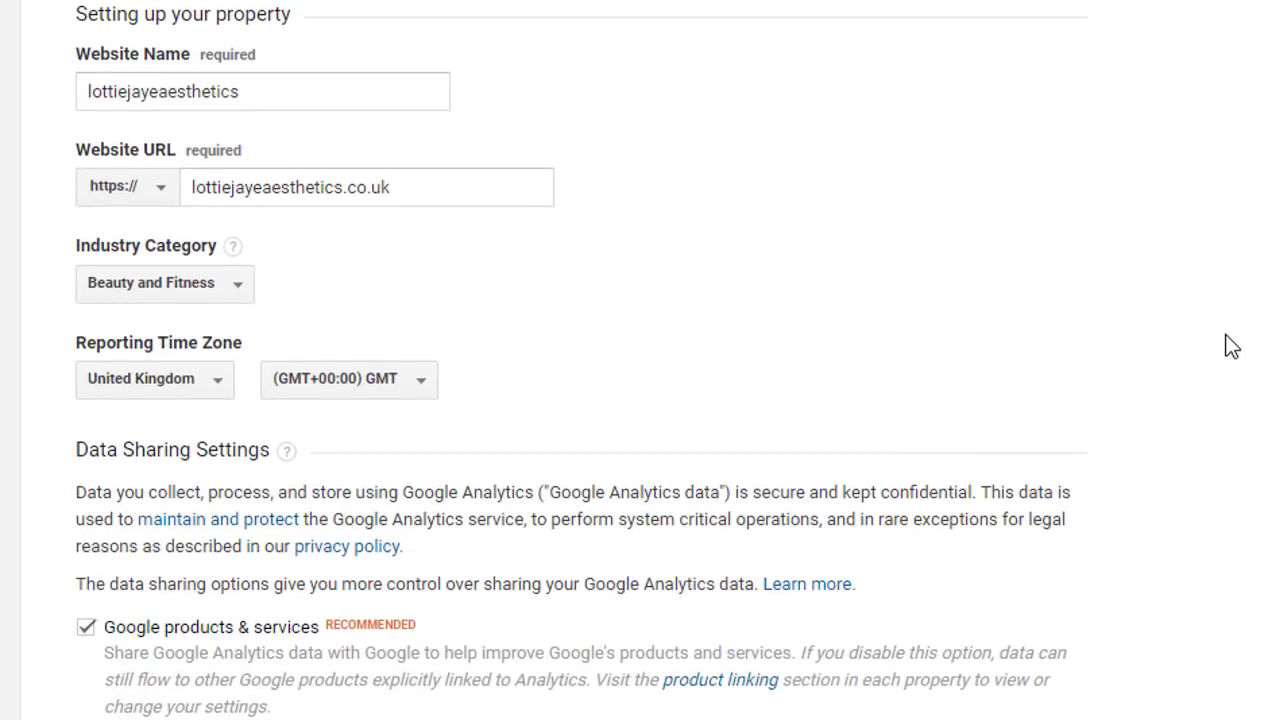
{"action": "scroll", "coordinate": [1231, 346], "scroll_direction": "down", "scroll_amount": 3}
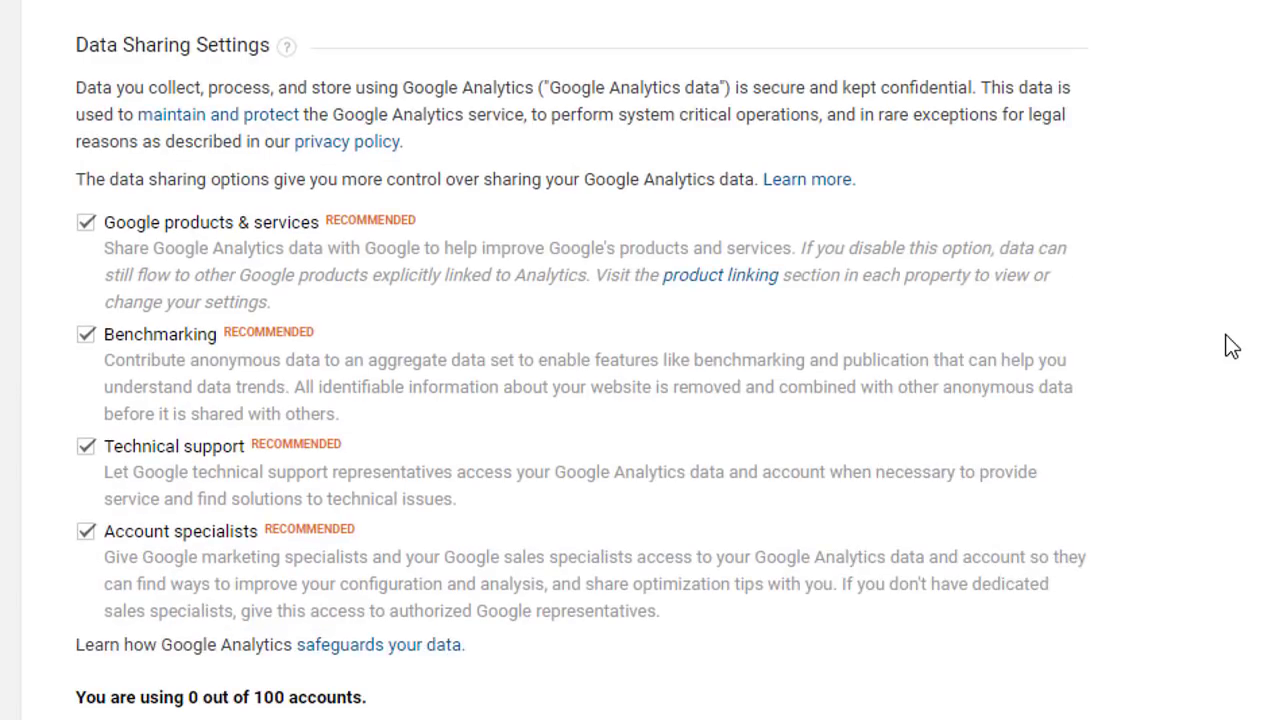
{"action": "scroll", "coordinate": [1231, 346], "scroll_direction": "down", "scroll_amount": 2}
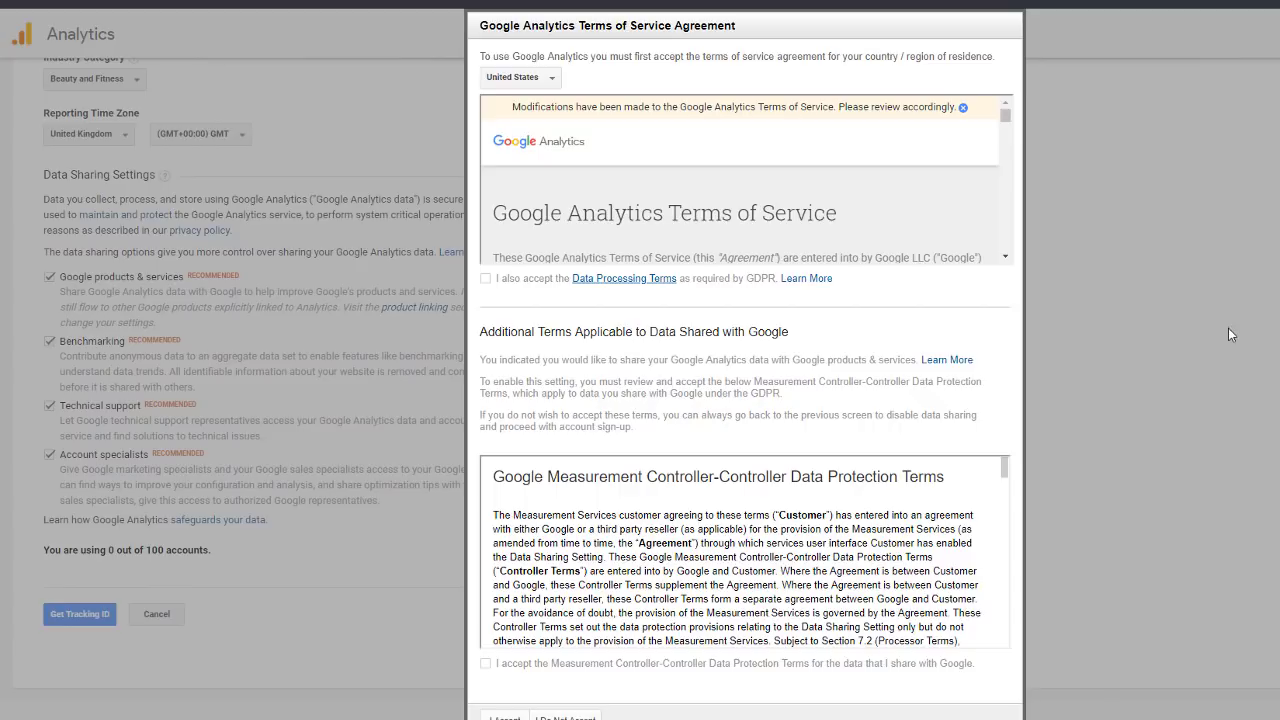
- Tick the Data Processing and controller data protection terms and accept the agreement
{"action": "left_click", "coordinate": [486, 279]}
{"action": "scroll", "coordinate": [570, 560], "scroll_direction": "down", "scroll_amount": 15}
{"action": "left_click", "coordinate": [485, 665]}
{"action": "scroll", "coordinate": [488, 690], "scroll_direction": "down", "scroll_amount": 1}
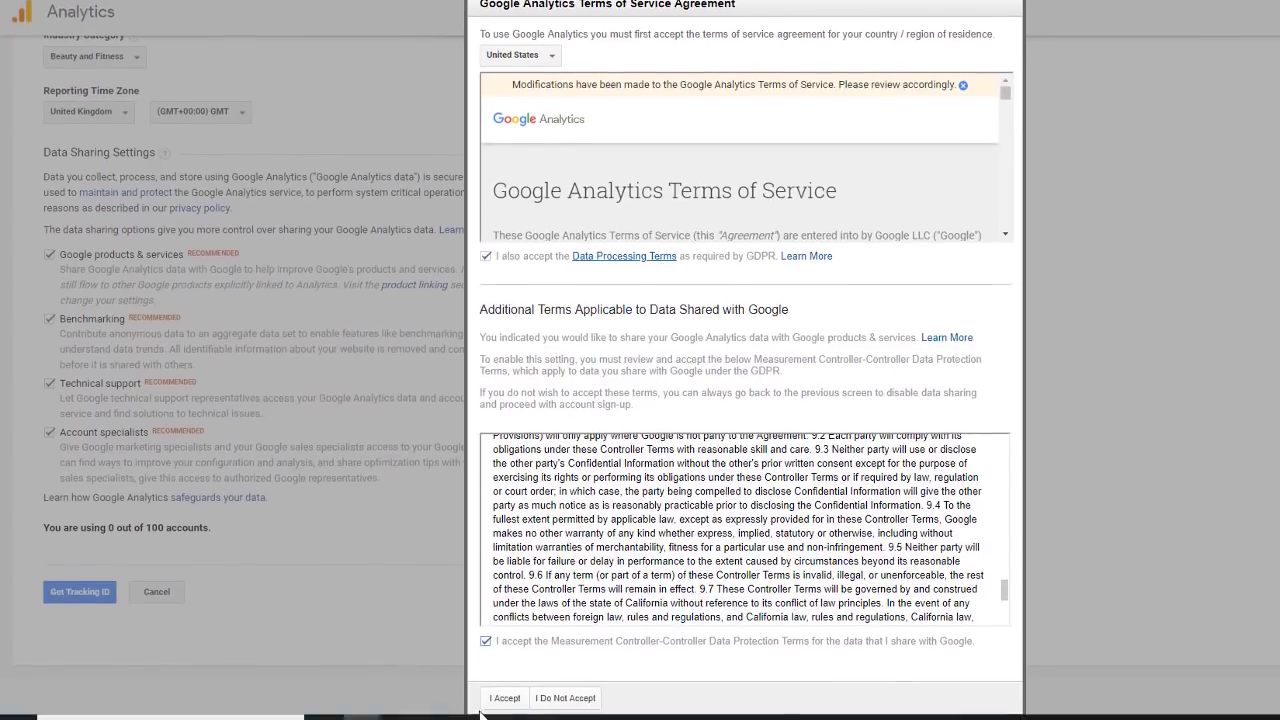
{"action": "left_click", "coordinate": [497, 696]}
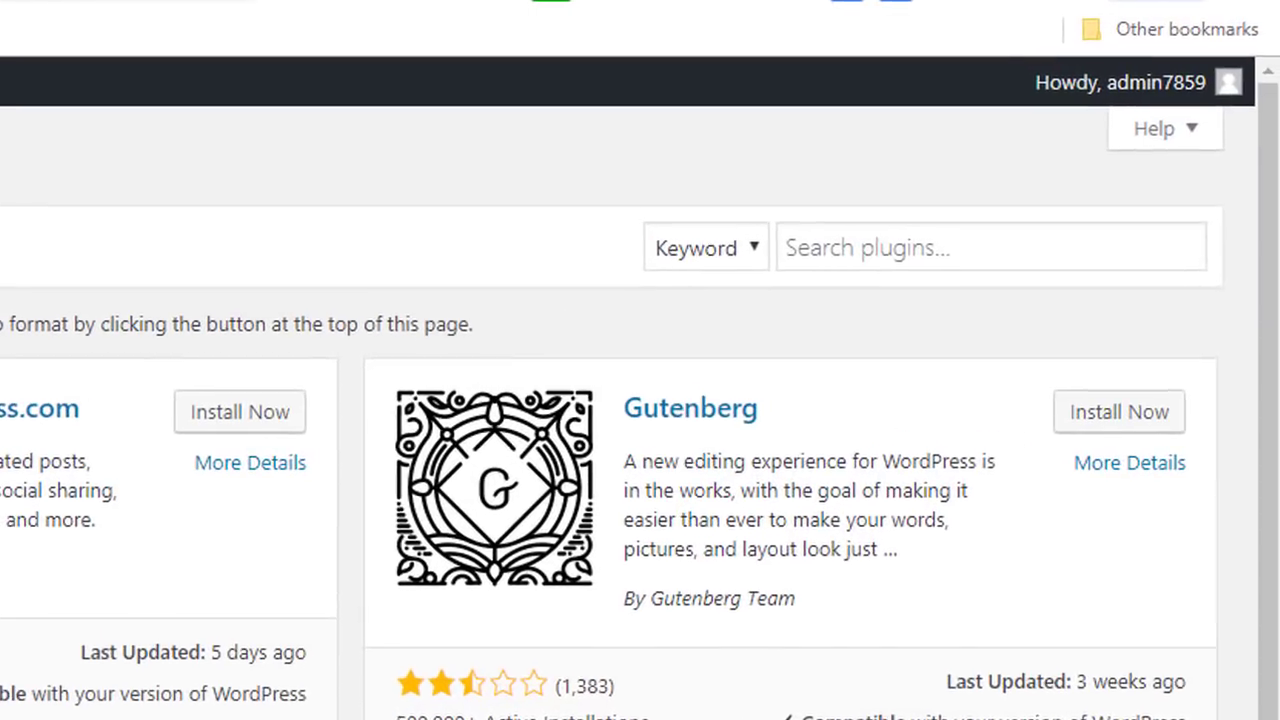
- Search the WordPress plugin directory for 'google analytics' to find MonsterInsights
{"action": "type", "text": "google analytics"}
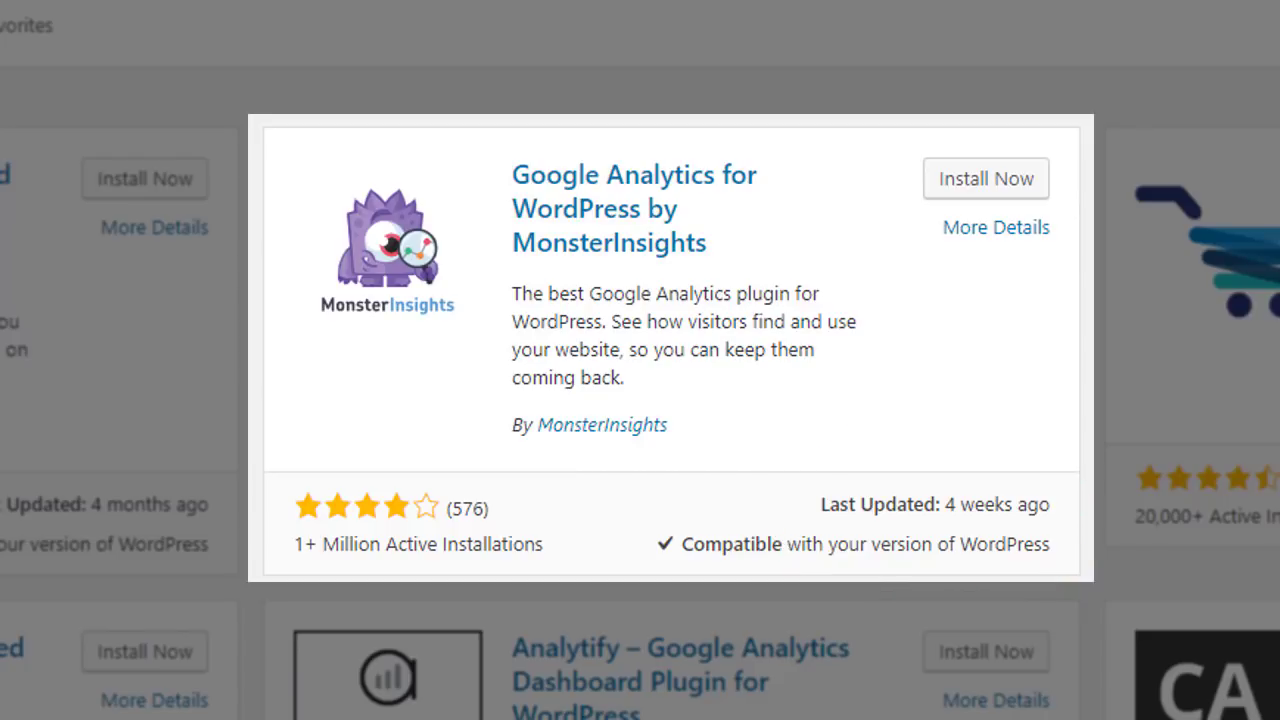
- Install the Google Analytics for WordPress by MonsterInsights plugin and reach its General settings
{"action": "left_click", "coordinate": [954, 188]}
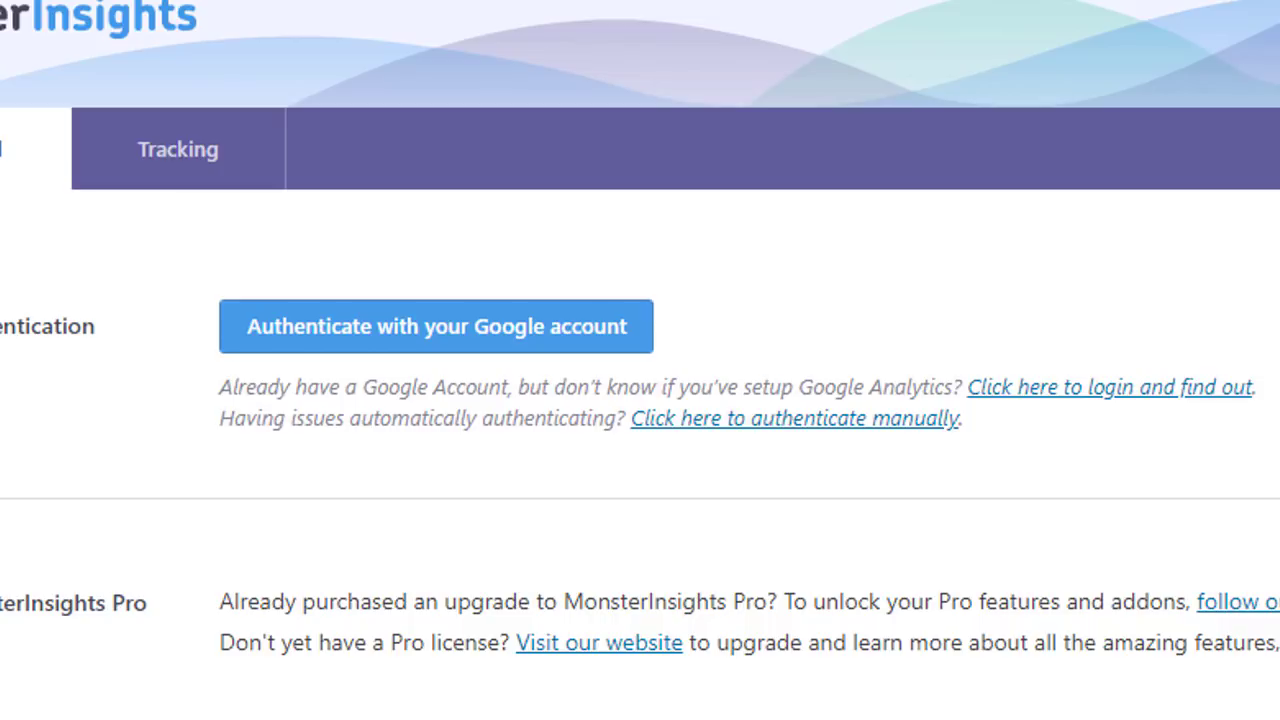
- Authenticate MonsterInsights with the Google account's e-mail and password, allowing monsterinsights.com access
{"action": "left_click", "coordinate": [440, 338]}
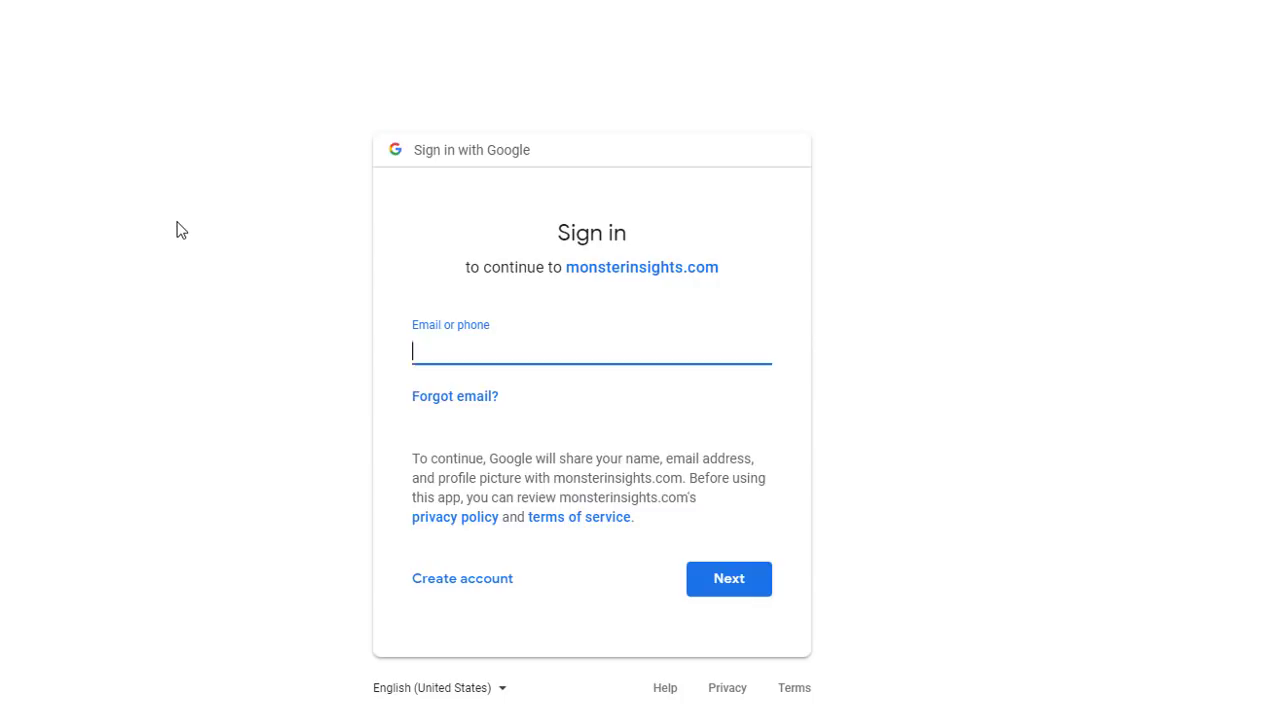
{"action": "key", "text": "ctrl+v"}
{"action": "left_click", "coordinate": [740, 587]}
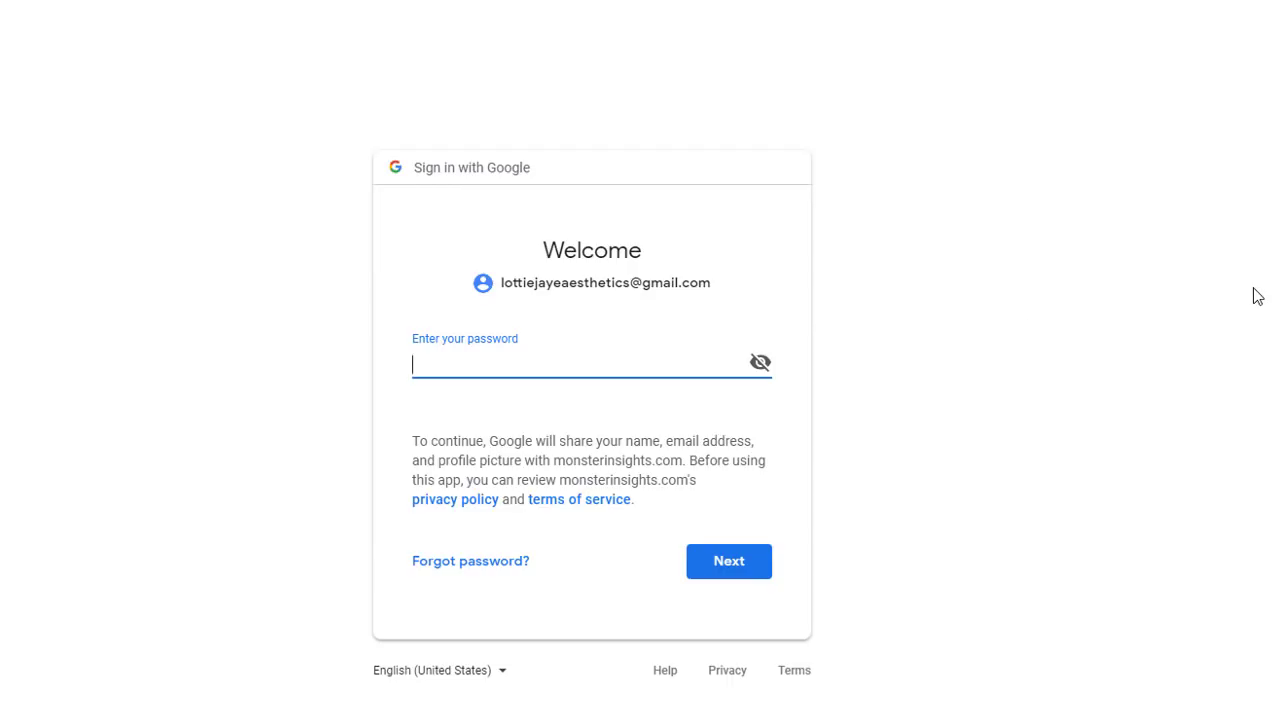
{"action": "type", "text": "••••••••••"}
{"action": "key", "text": "Return"}
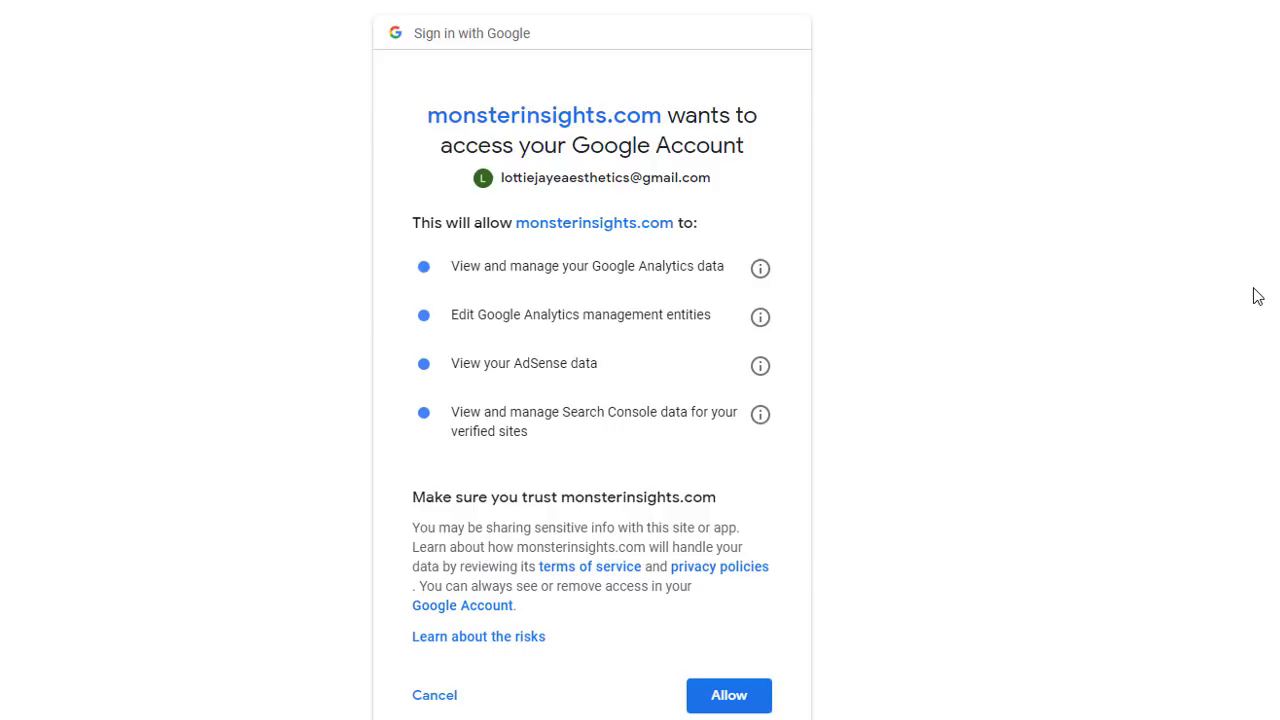
{"action": "left_click", "coordinate": [720, 697]}
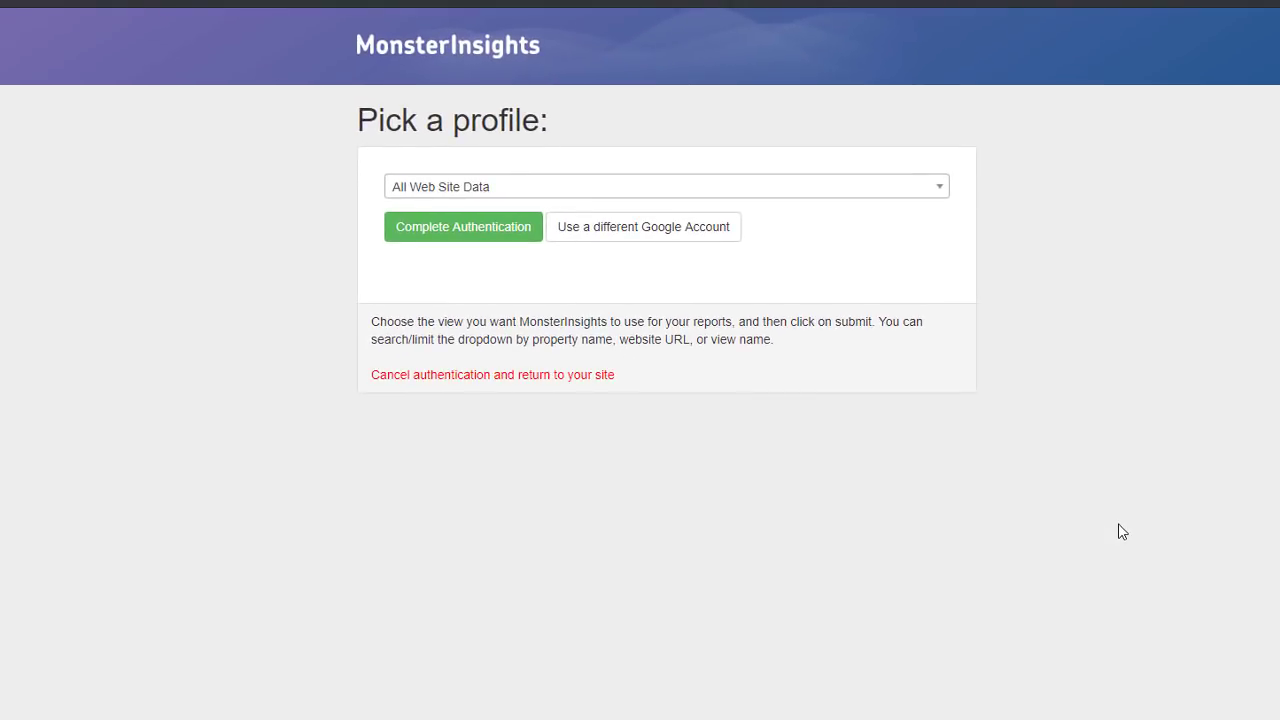
- Keep the All Web Site Data profile and complete MonsterInsights authentication
{"action": "left_click", "coordinate": [908, 192]}
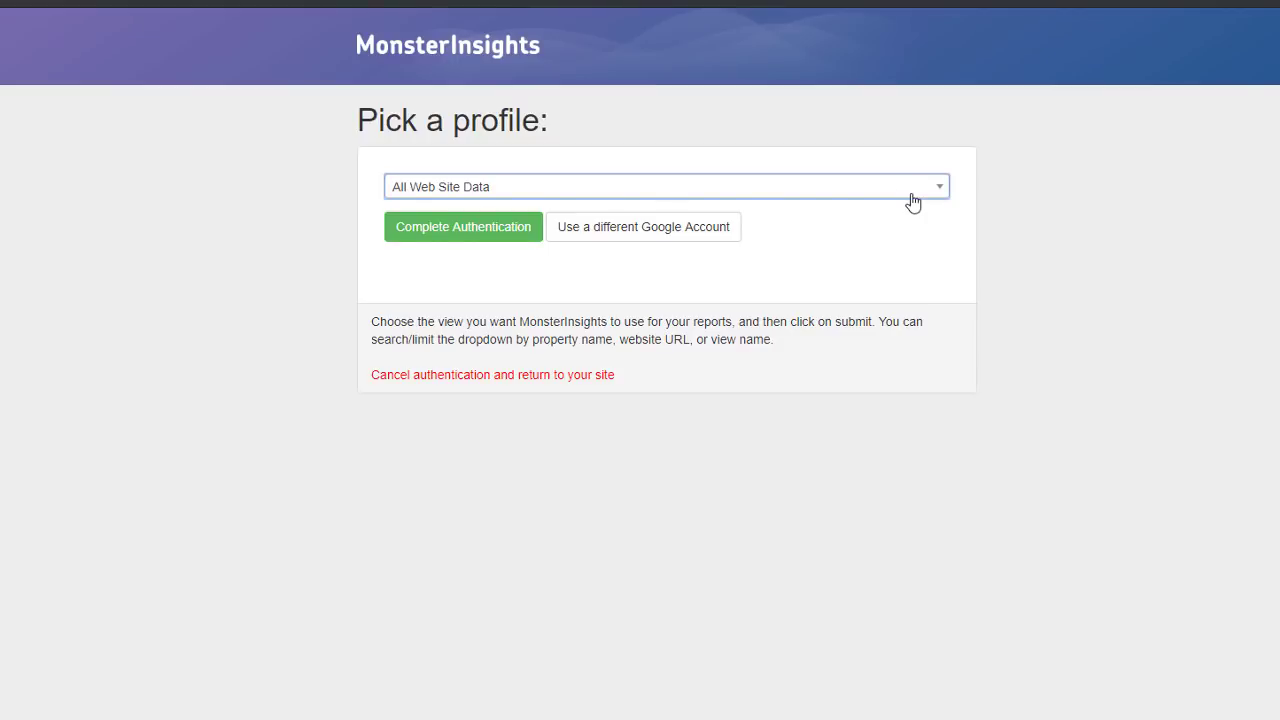
{"action": "left_click", "coordinate": [913, 202]}
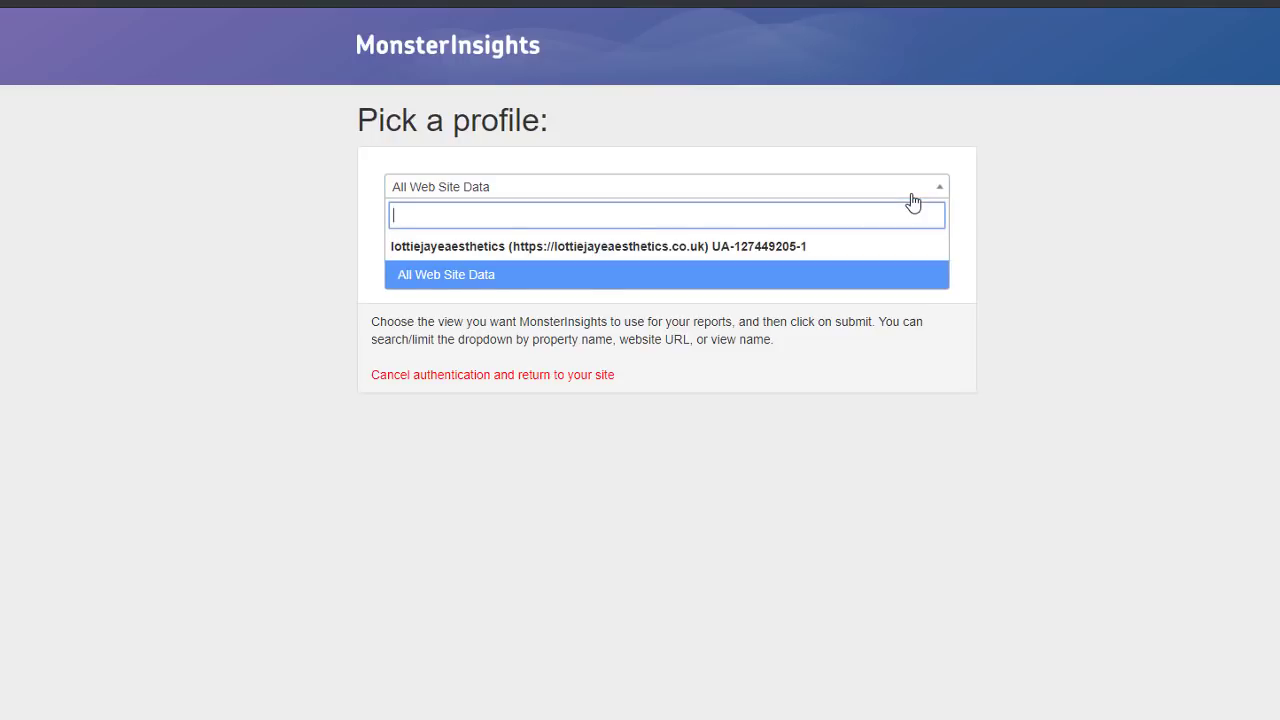
{"action": "left_click", "coordinate": [913, 202]}
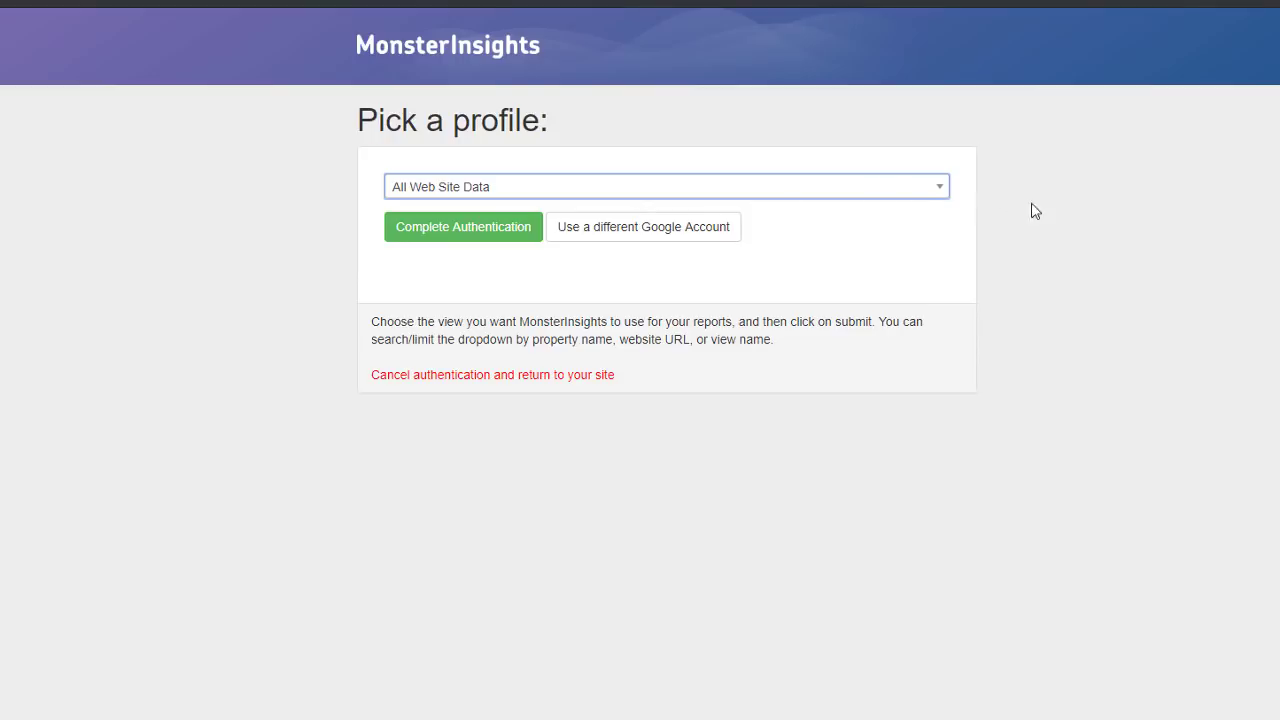
{"action": "left_click", "coordinate": [446, 237]}
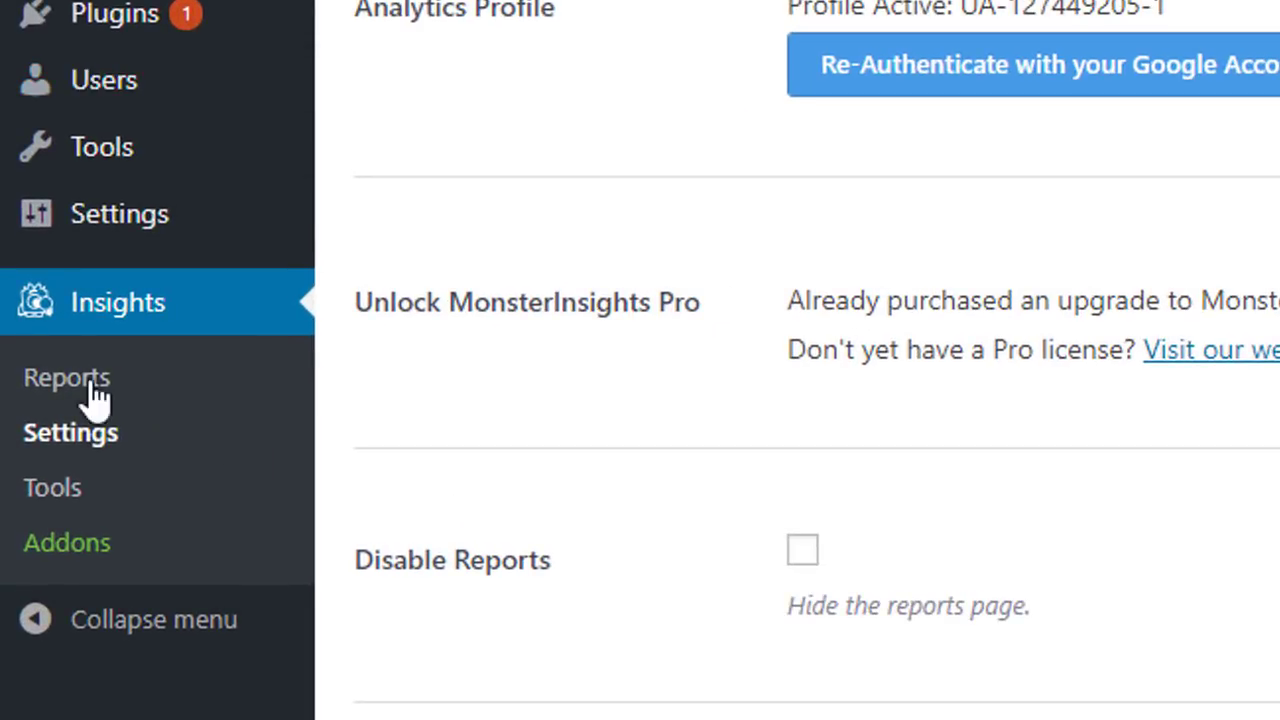
- Open Insights > Reports to view the MonsterInsights Overview Report
{"action": "left_click", "coordinate": [55, 385]}
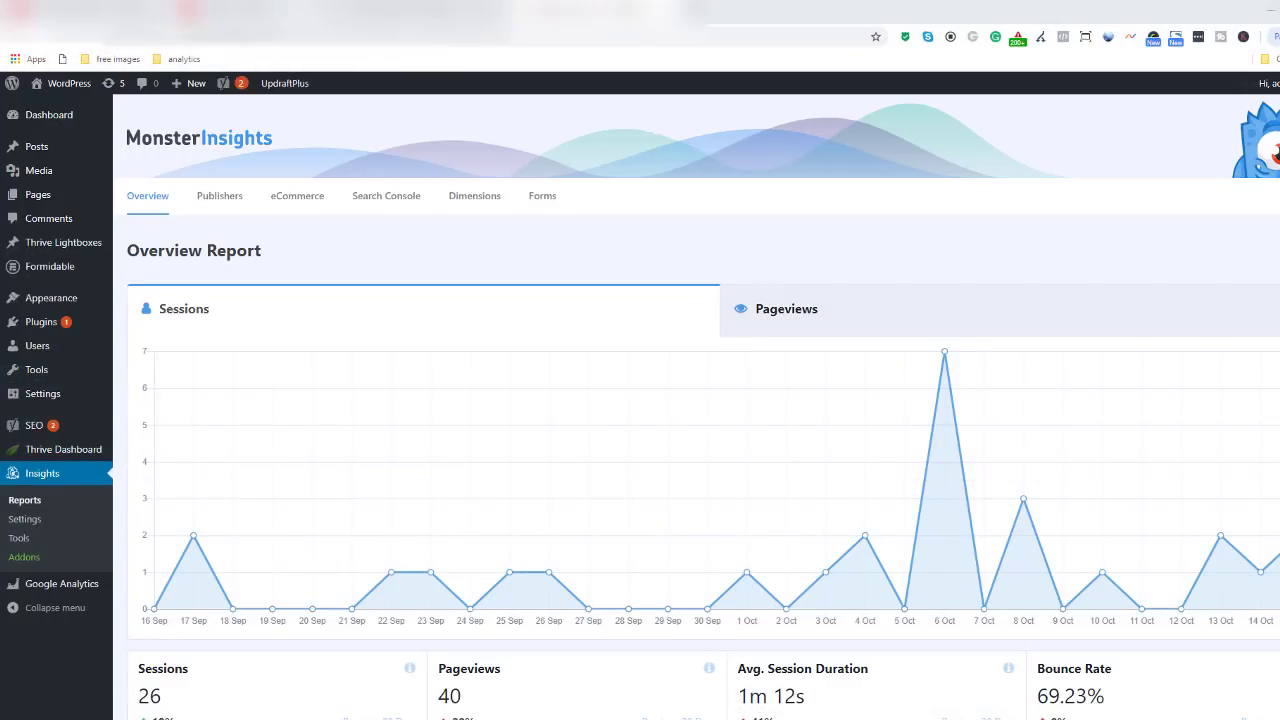
{"action": "scroll", "coordinate": [640, 407], "scroll_direction": "down", "scroll_amount": 2}
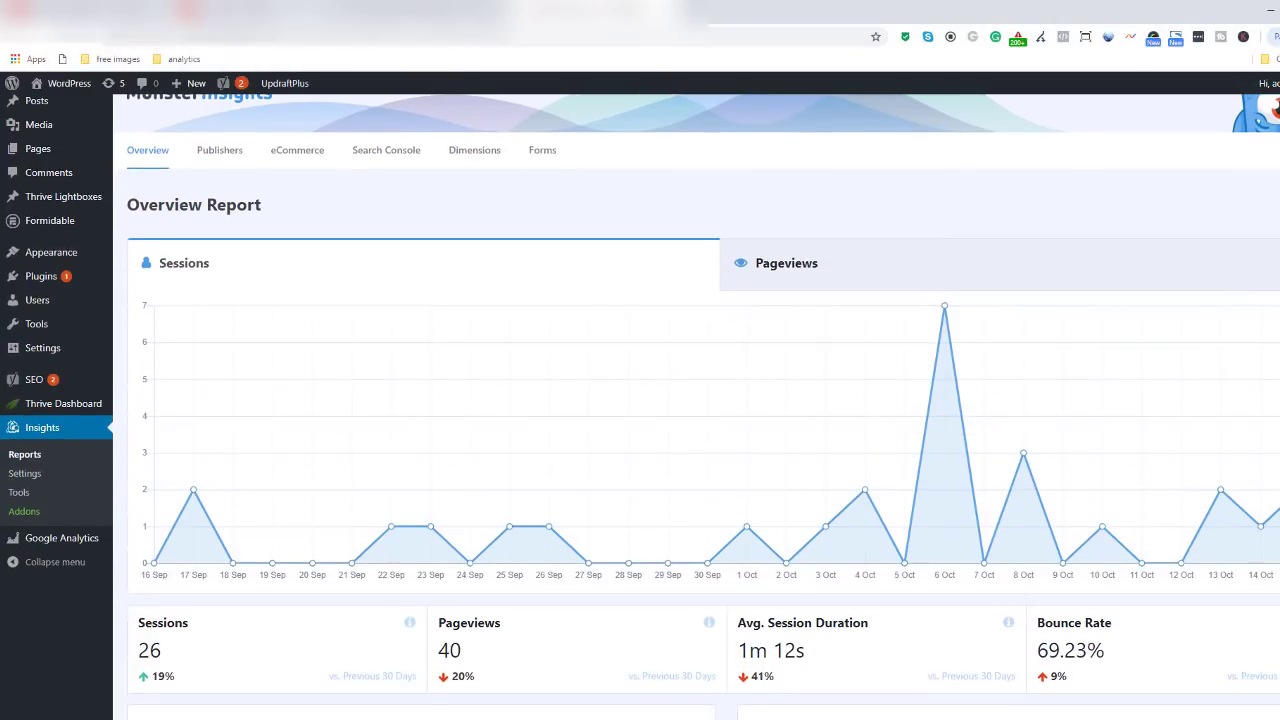
{"action": "scroll", "coordinate": [640, 407], "scroll_direction": "down", "scroll_amount": 3}
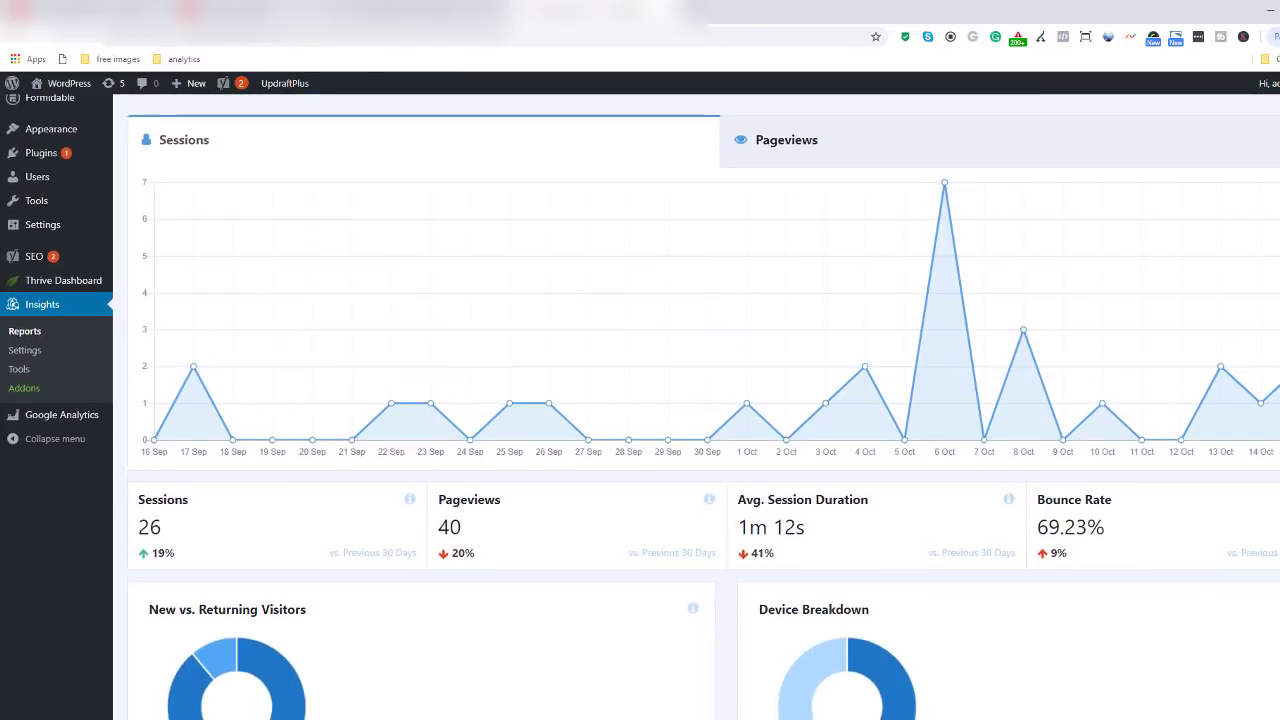
{"action": "scroll", "coordinate": [640, 407], "scroll_direction": "down", "scroll_amount": 3}
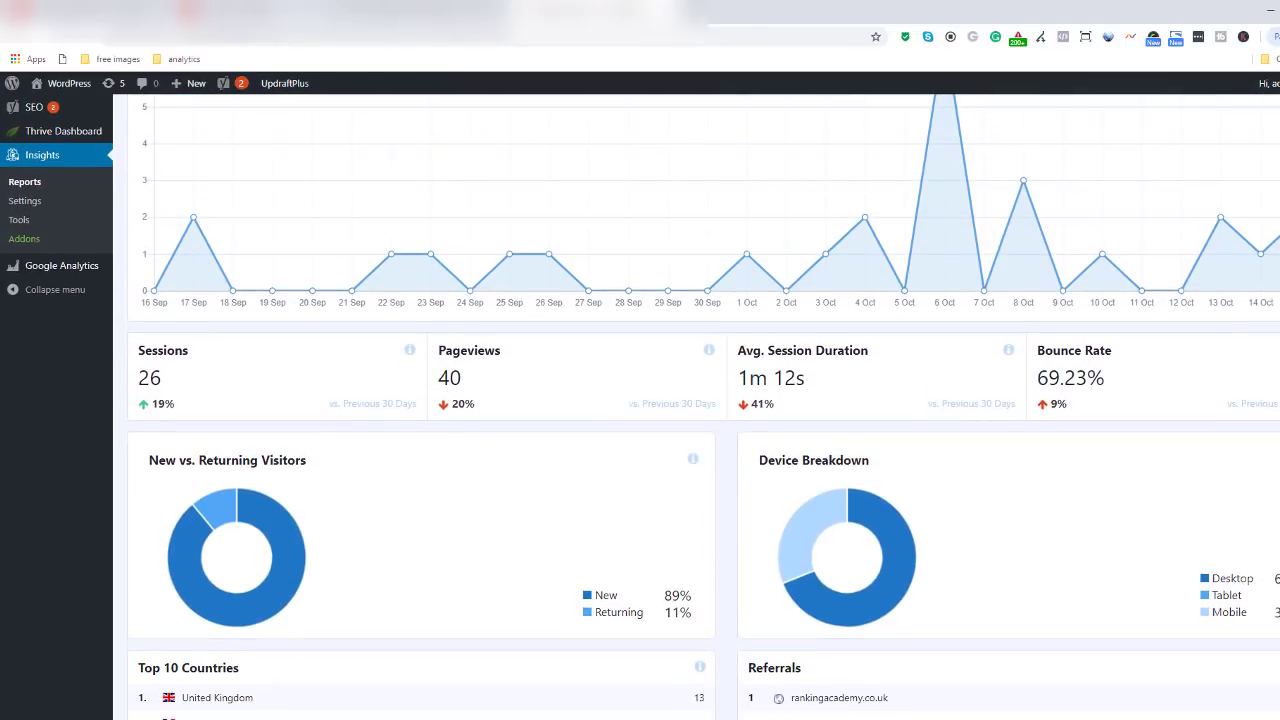
{"action": "scroll", "coordinate": [640, 407], "scroll_direction": "down", "scroll_amount": 4}
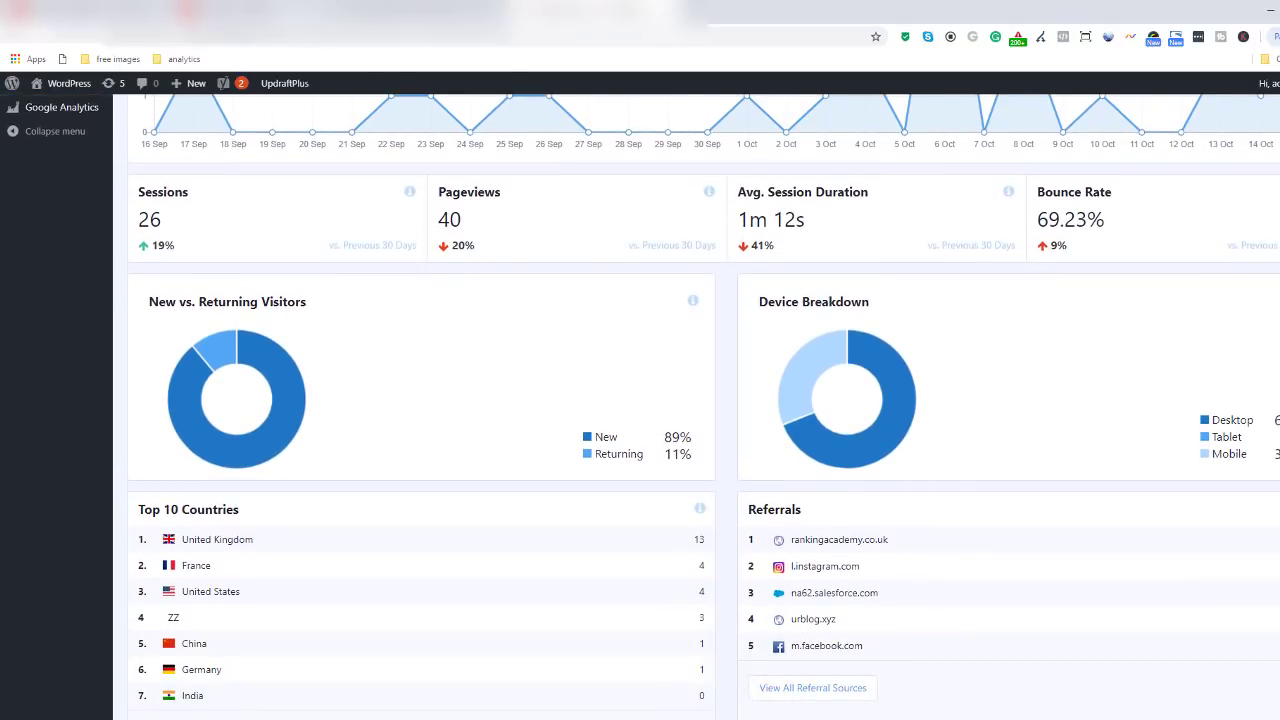
{"action": "scroll", "coordinate": [640, 407], "scroll_direction": "down", "scroll_amount": 1}
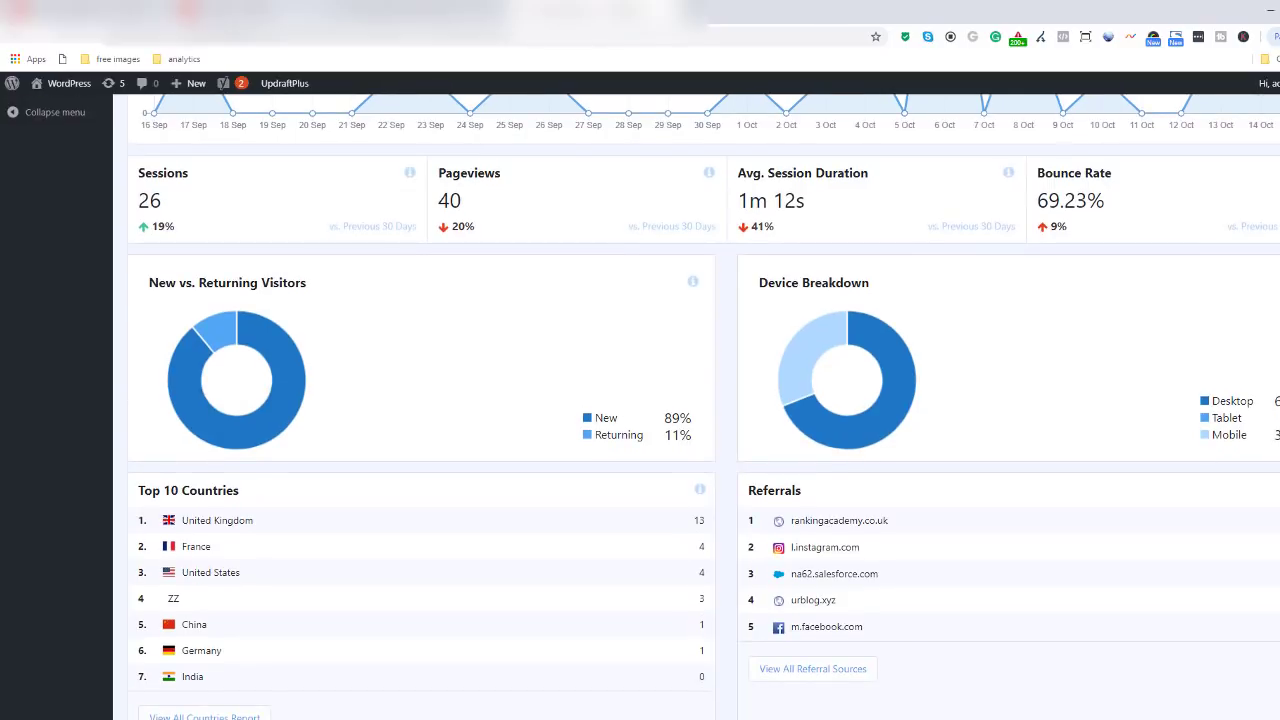
{"action": "scroll", "coordinate": [640, 407], "scroll_direction": "down", "scroll_amount": 3}
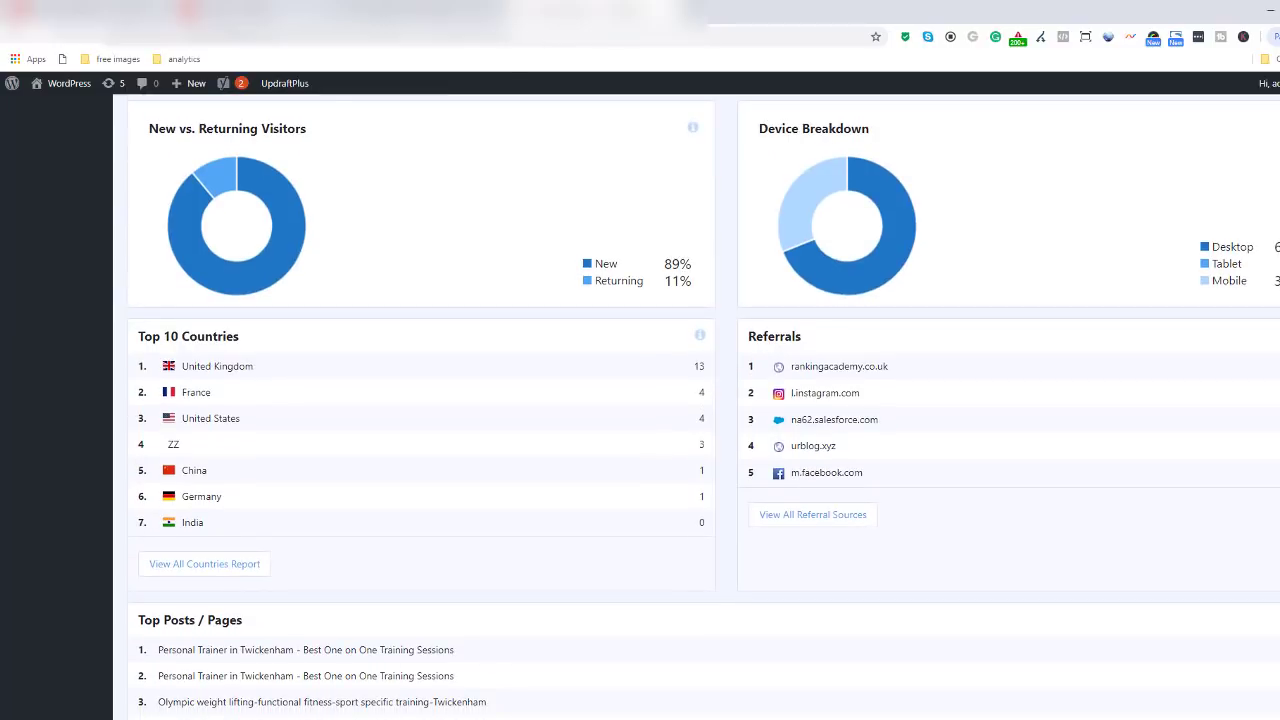
{"action": "scroll", "coordinate": [640, 407], "scroll_direction": "down", "scroll_amount": 2}
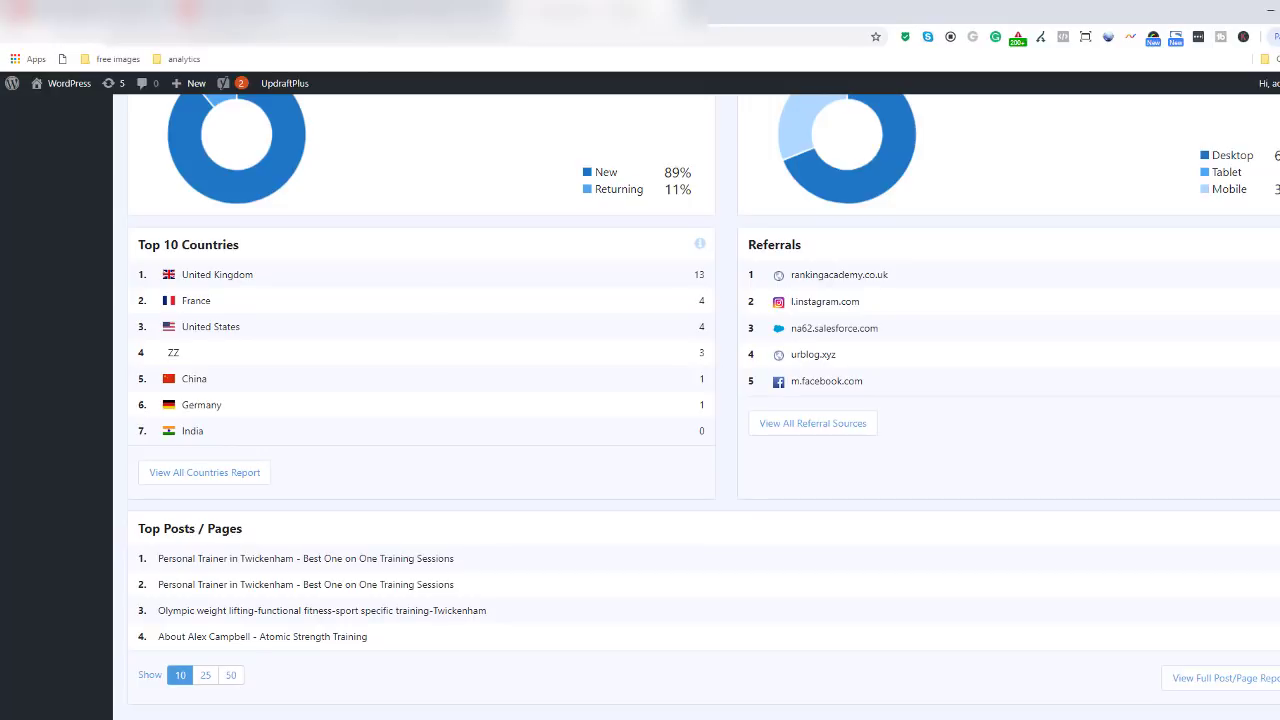
{"action": "scroll", "coordinate": [640, 407], "scroll_direction": "up", "scroll_amount": 1}
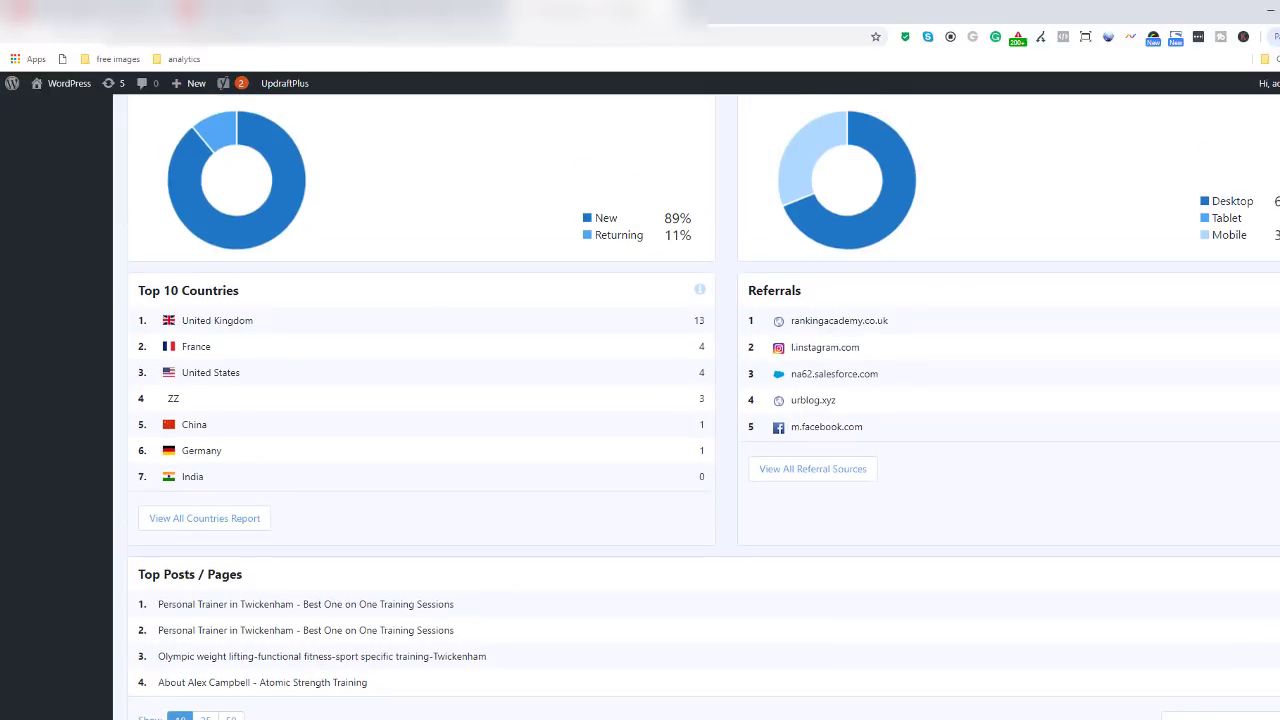
{"action": "scroll", "coordinate": [640, 407], "scroll_direction": "up", "scroll_amount": 4}
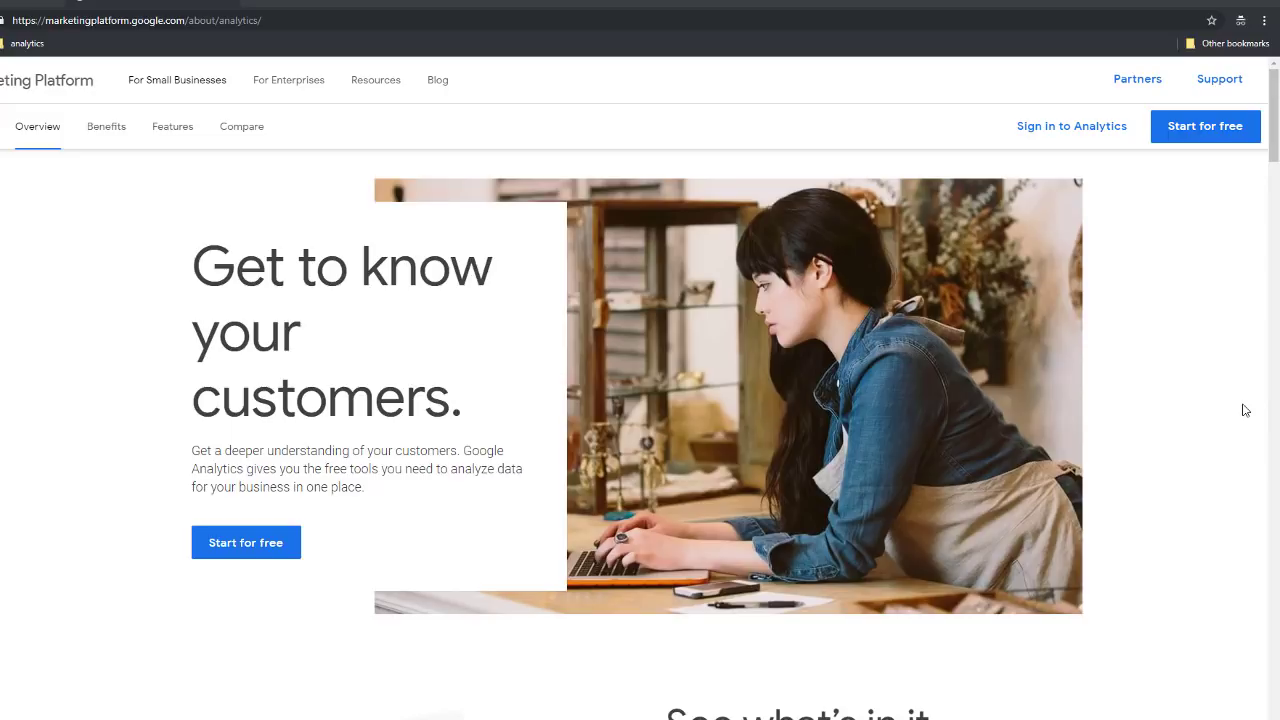
- Sign in to Google Analytics with the account password
{"action": "left_click", "coordinate": [1072, 126]}
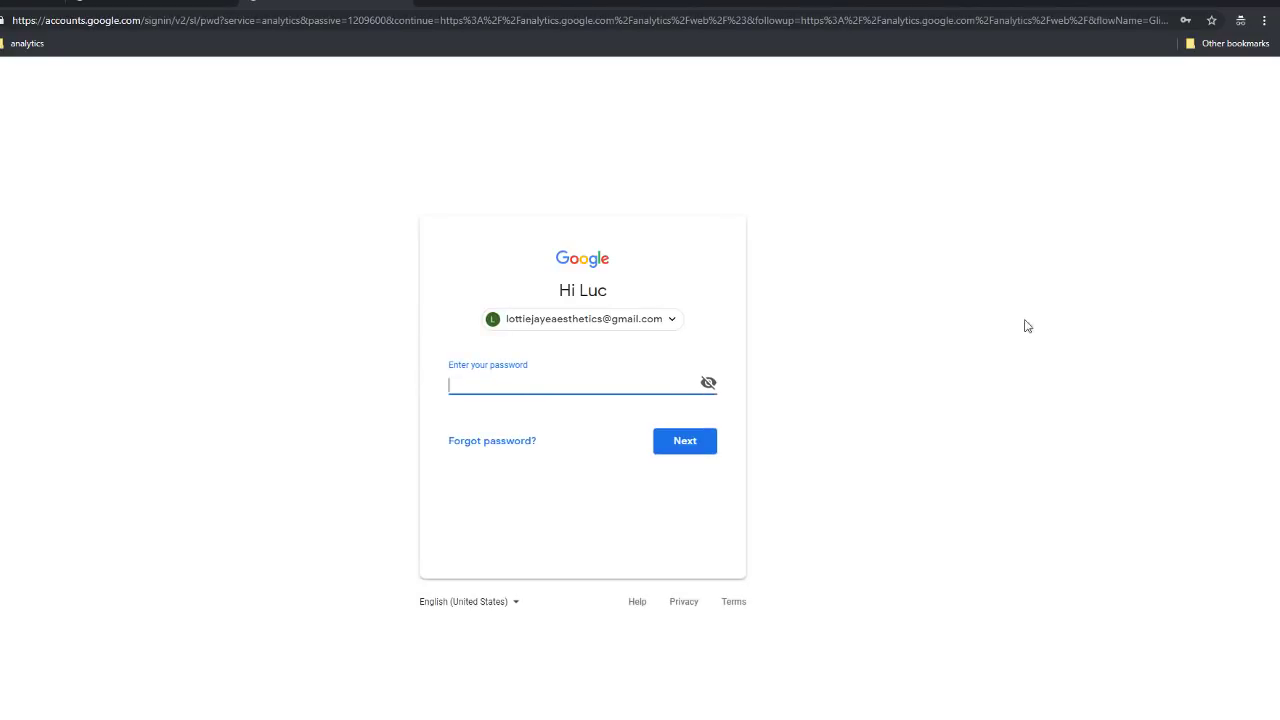
{"action": "type", "text": "********"}
{"action": "key", "text": "Return"}
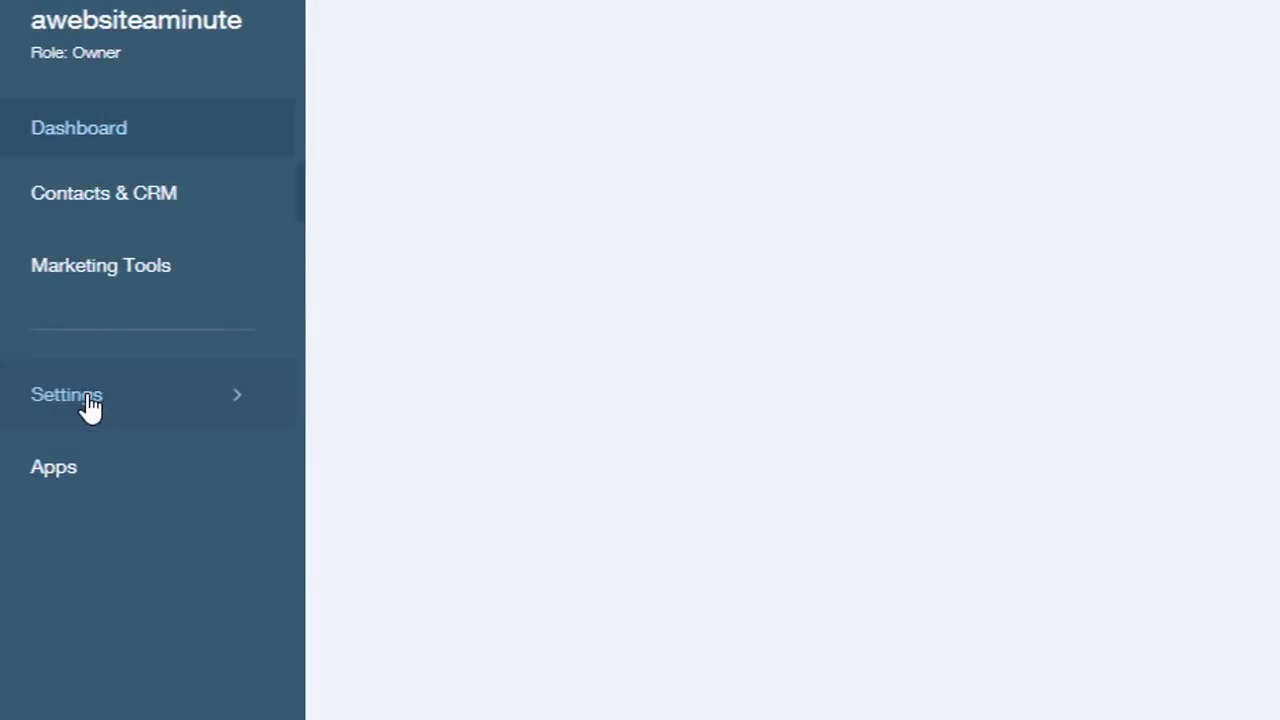
- In Wix Settings, go to Tracking & Analytics and add Google Analytics as a new tool
{"action": "left_click", "coordinate": [89, 400]}
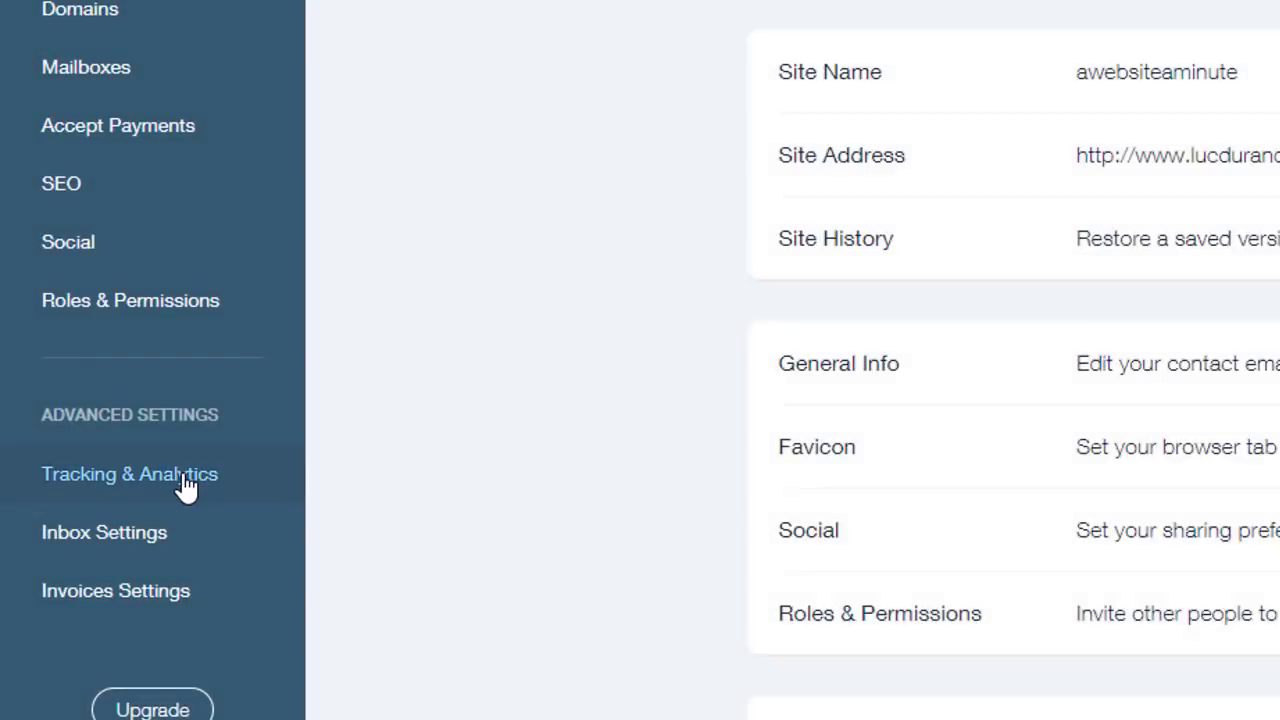
{"action": "left_click", "coordinate": [186, 482]}
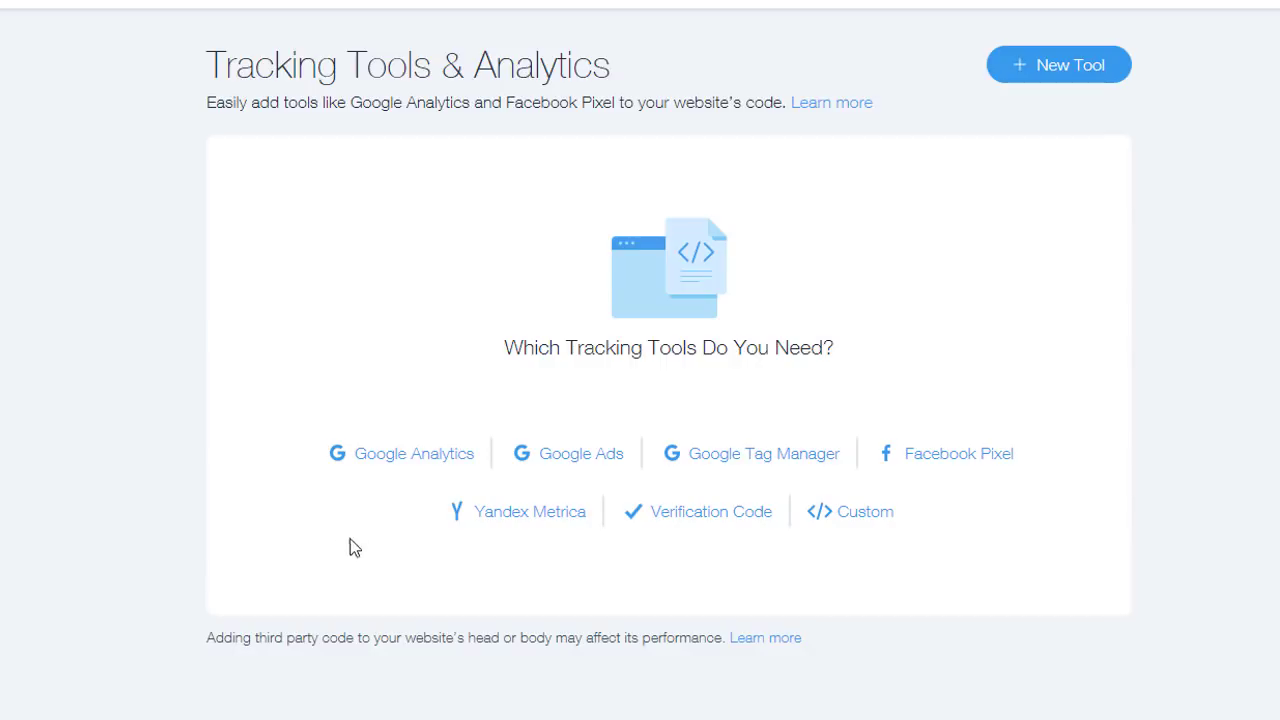
{"action": "left_click", "coordinate": [390, 456]}
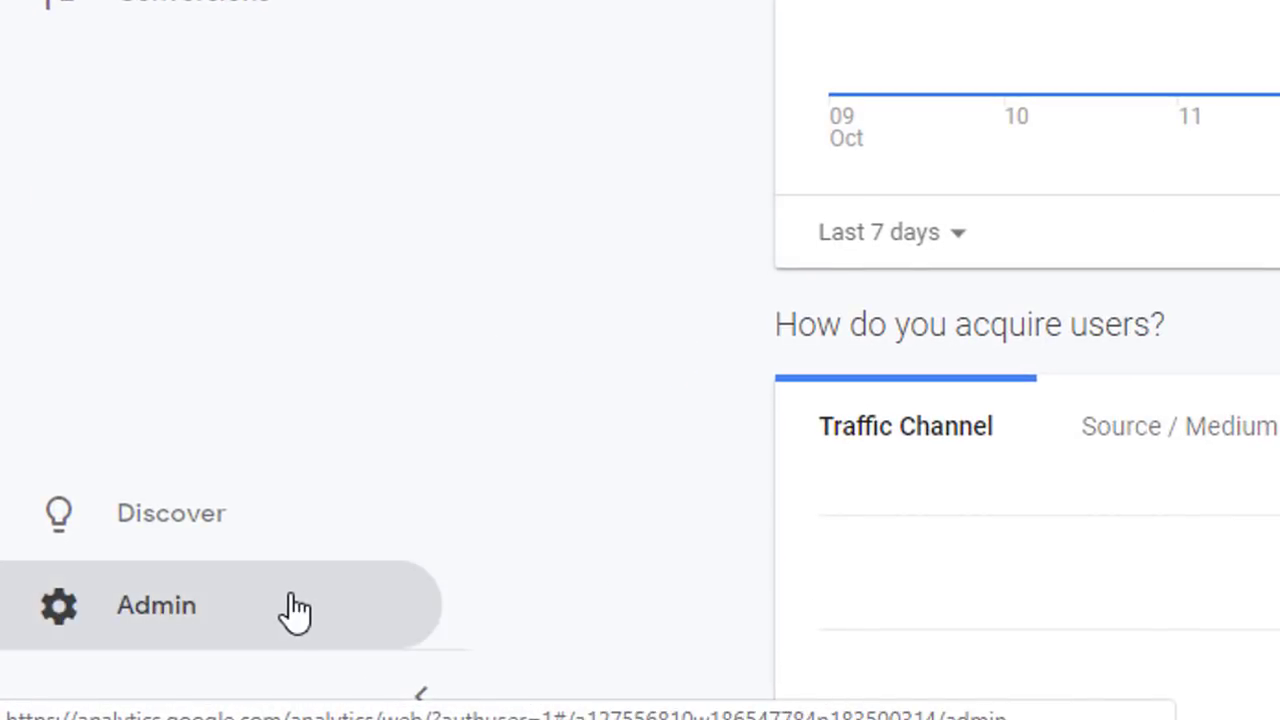
- Copy the tracking ID from Admin > Property Settings in Google Analytics
{"action": "left_click", "coordinate": [164, 622]}
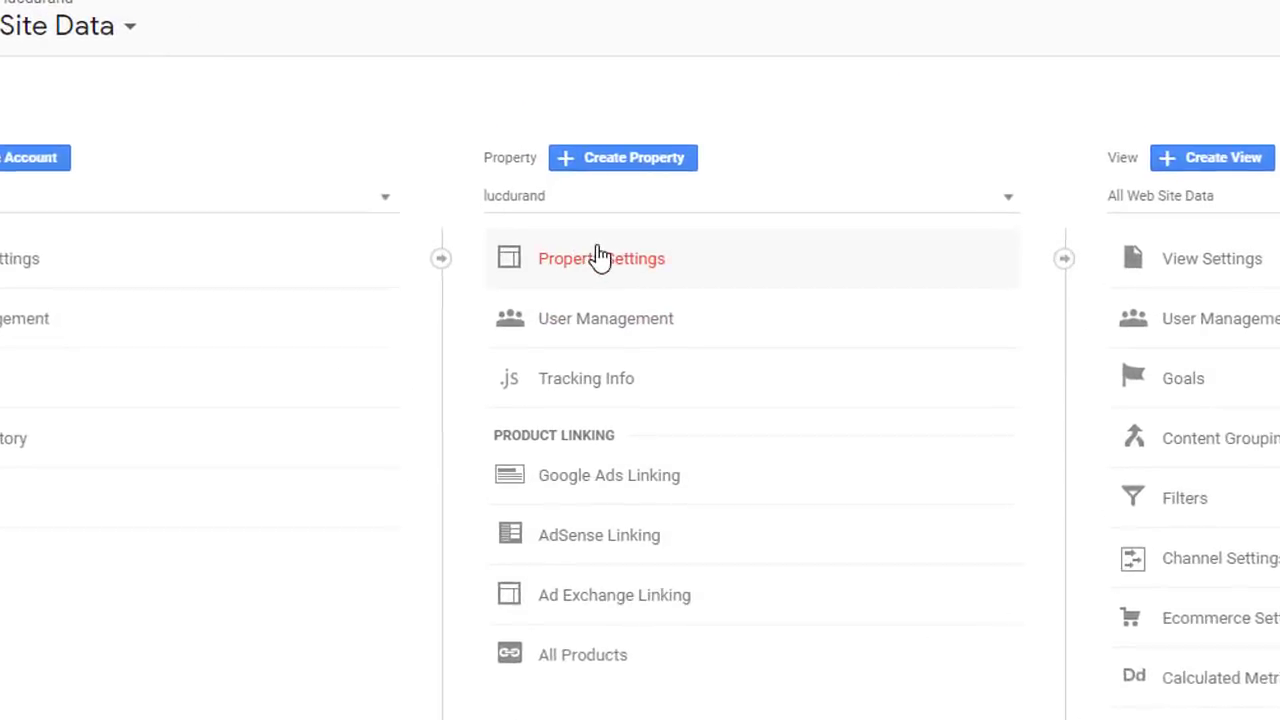
{"action": "left_click", "coordinate": [607, 281]}
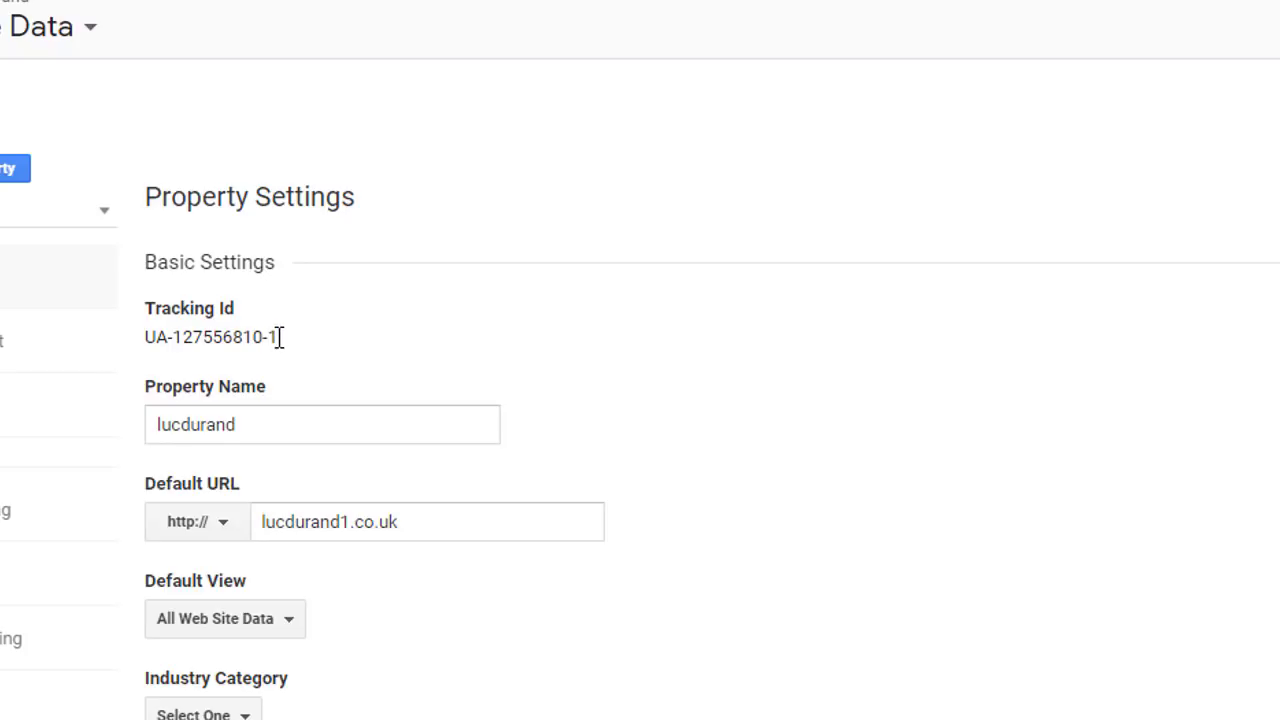
{"action": "left_click_drag", "start_coordinate": [279, 338], "coordinate": [149, 340]}
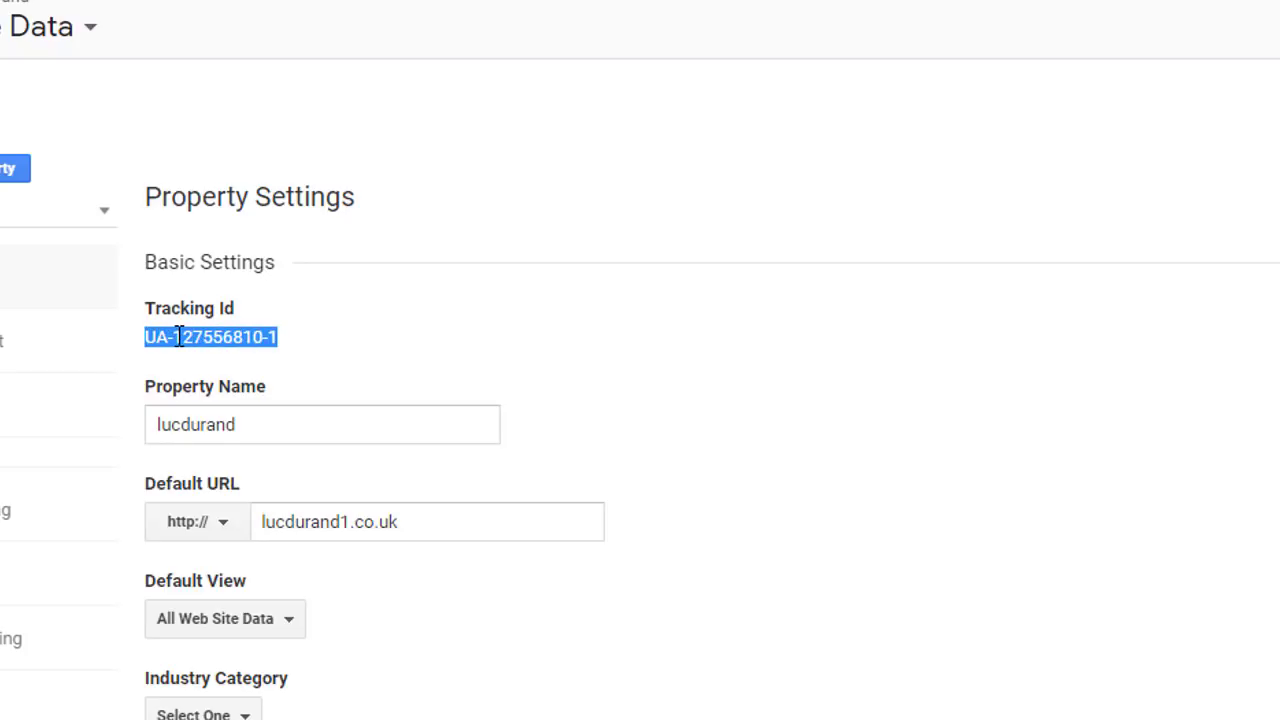
{"action": "right_click", "coordinate": [179, 337]}
{"action": "left_click", "coordinate": [206, 357]}
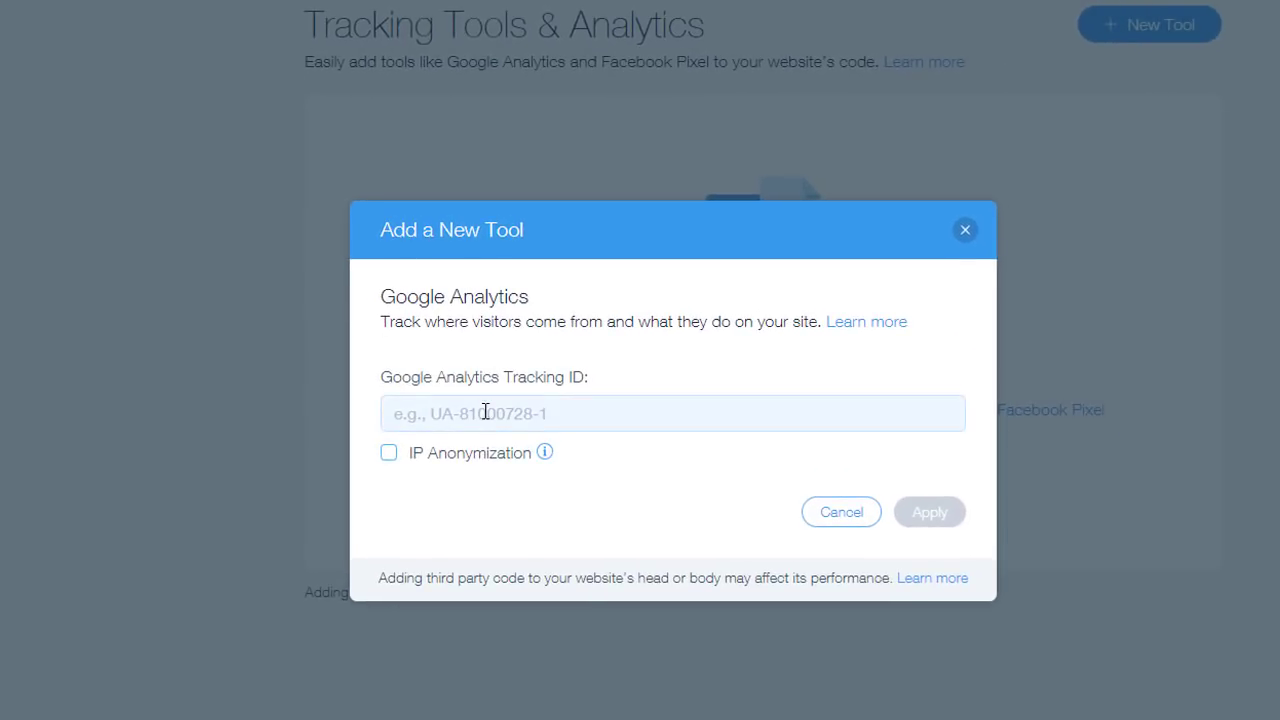
- Paste the copied tracking ID into Wix's Google Analytics tool and apply it
{"action": "left_click", "coordinate": [485, 412]}
{"action": "right_click", "coordinate": [485, 412]}
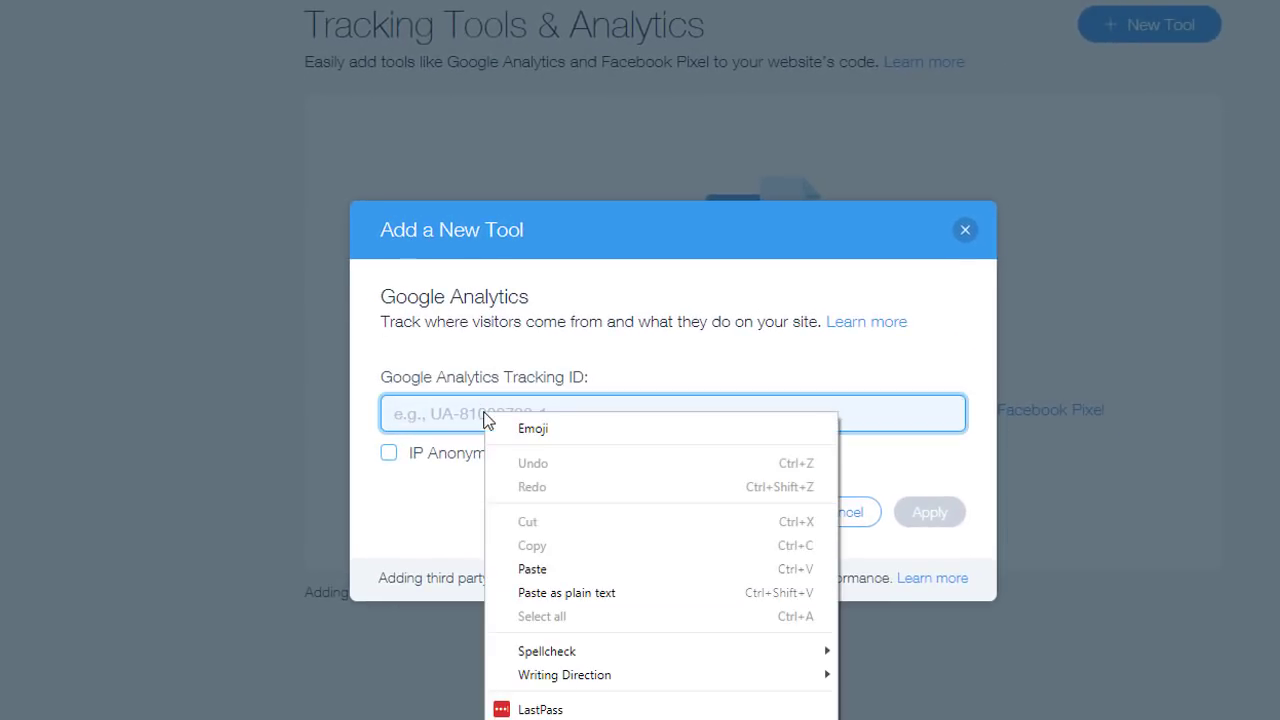
{"action": "left_click", "coordinate": [547, 569]}
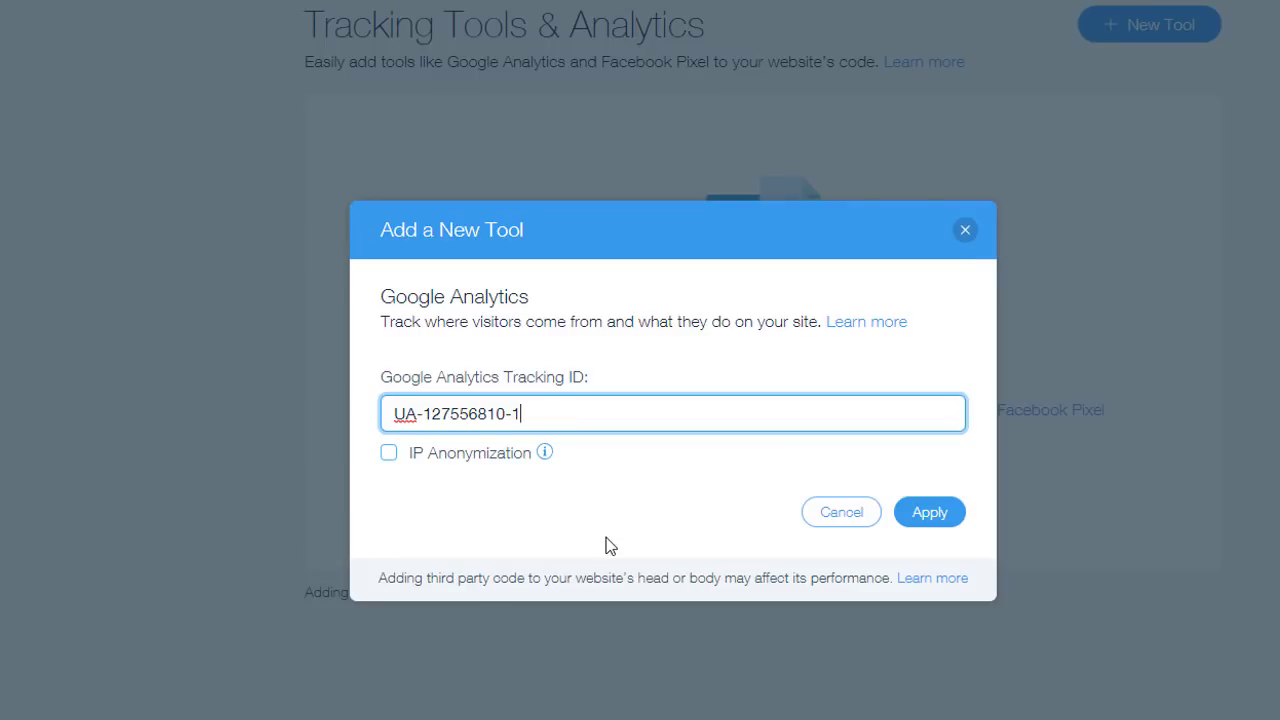
{"action": "left_click", "coordinate": [930, 522]}
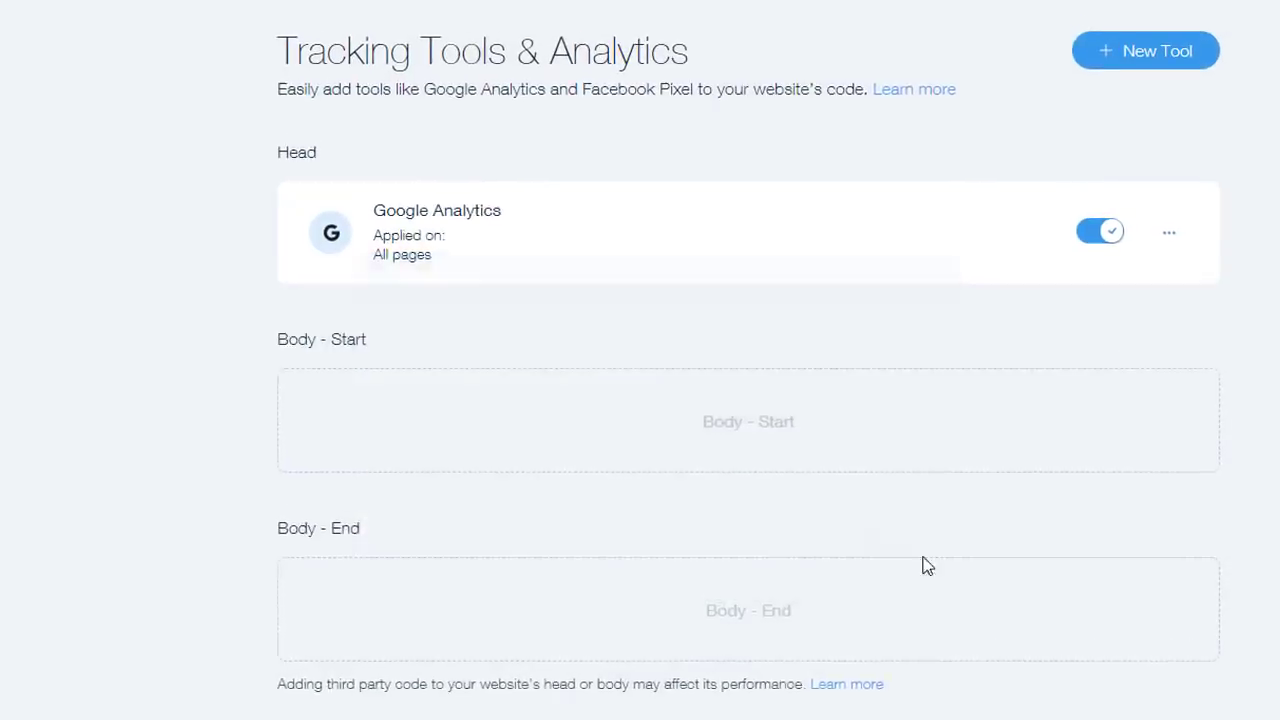